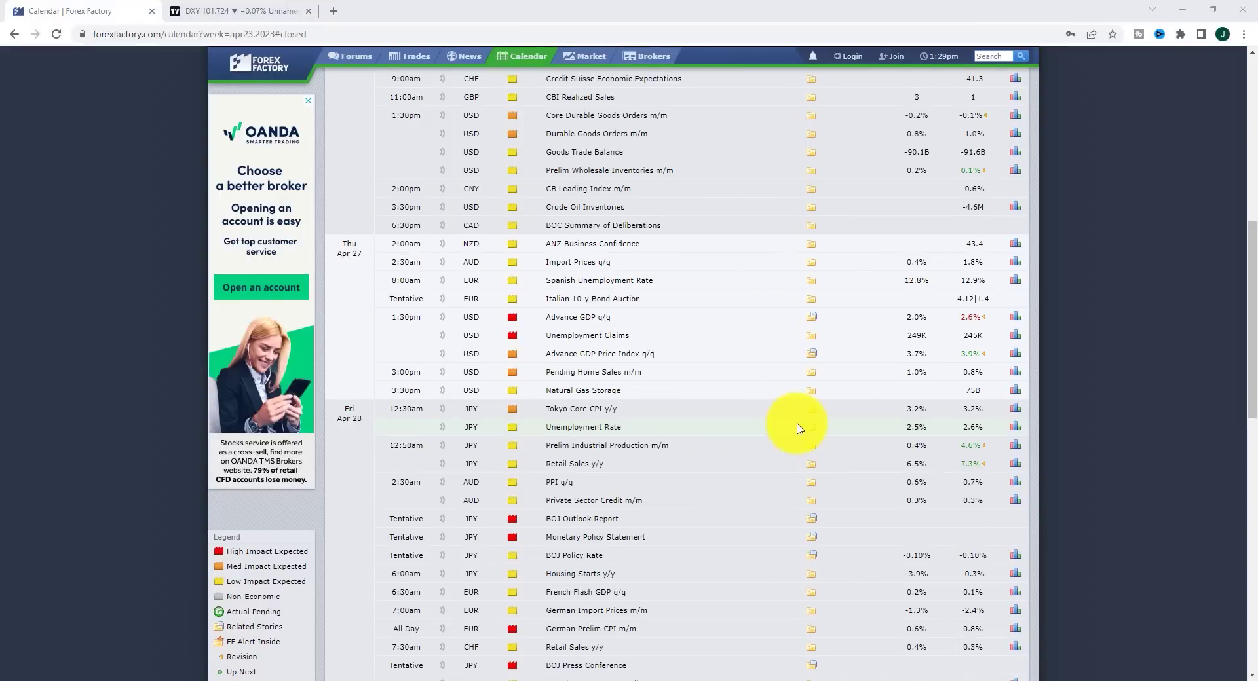
Review the Forex Factory calendar events from Wednesday, April 26 to Friday, April 28
{"action": "scroll", "coordinate": [798, 429], "scroll_direction": "up", "scroll_amount": 3}
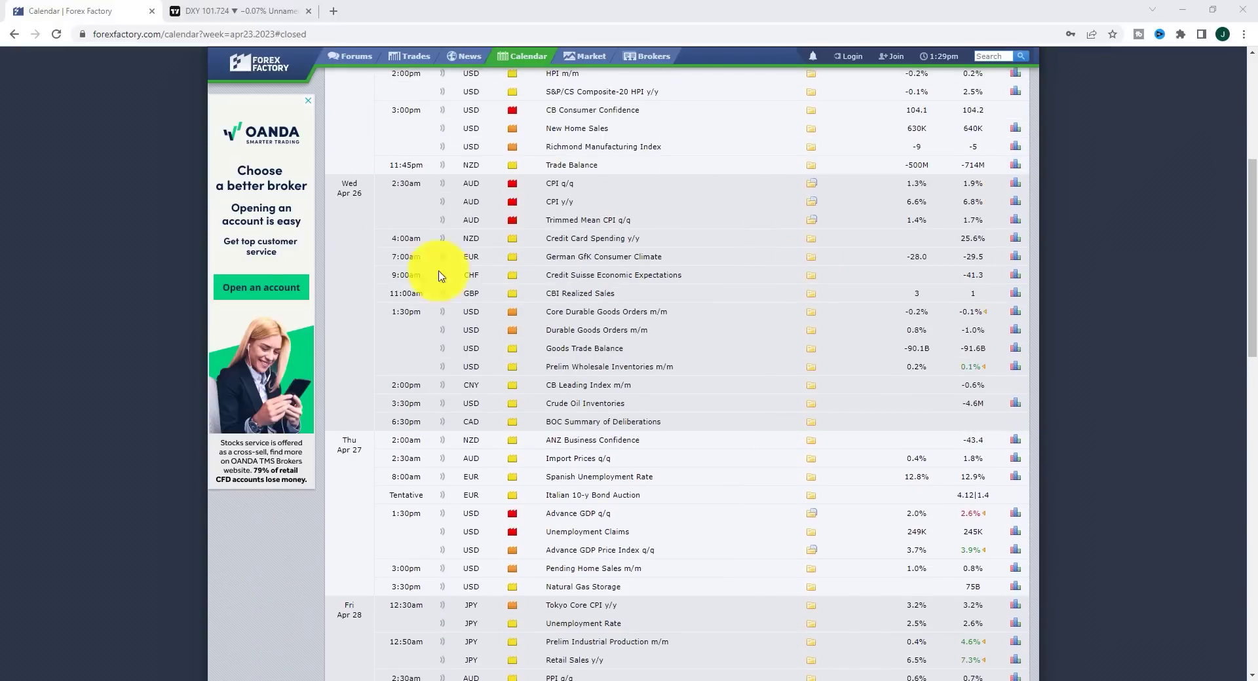
{"action": "scroll", "coordinate": [629, 312], "scroll_direction": "down", "scroll_amount": 2}
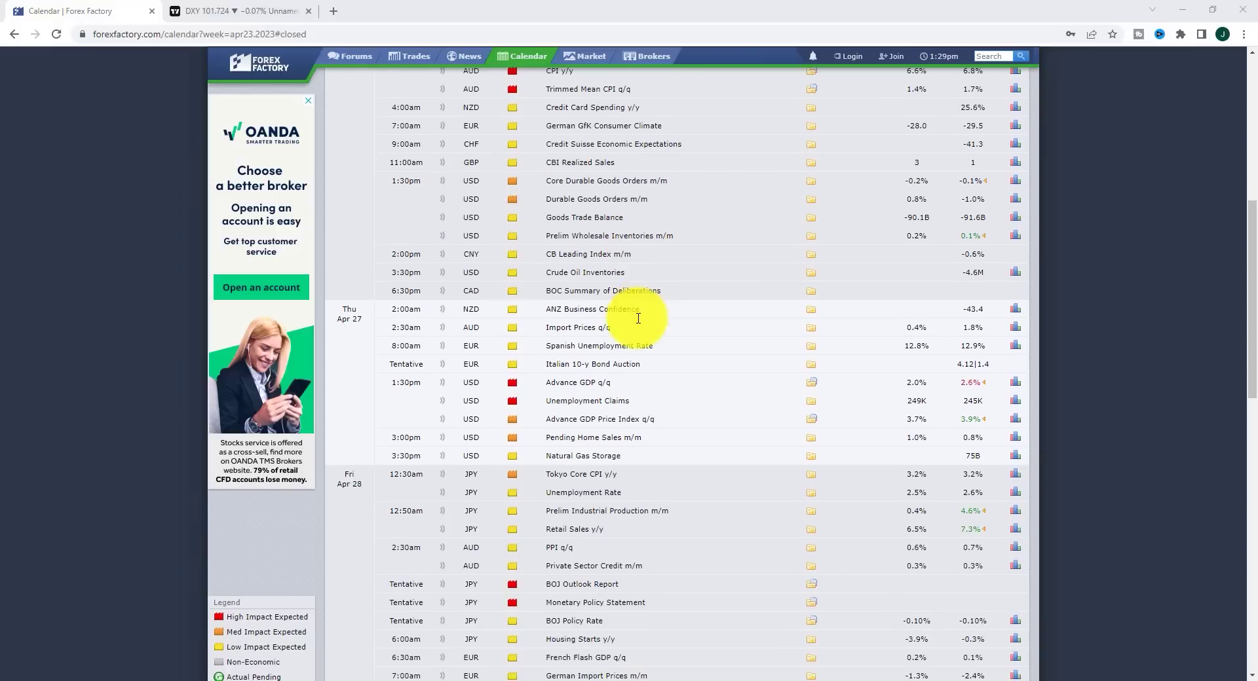
{"action": "scroll", "coordinate": [638, 318], "scroll_direction": "down", "scroll_amount": 4}
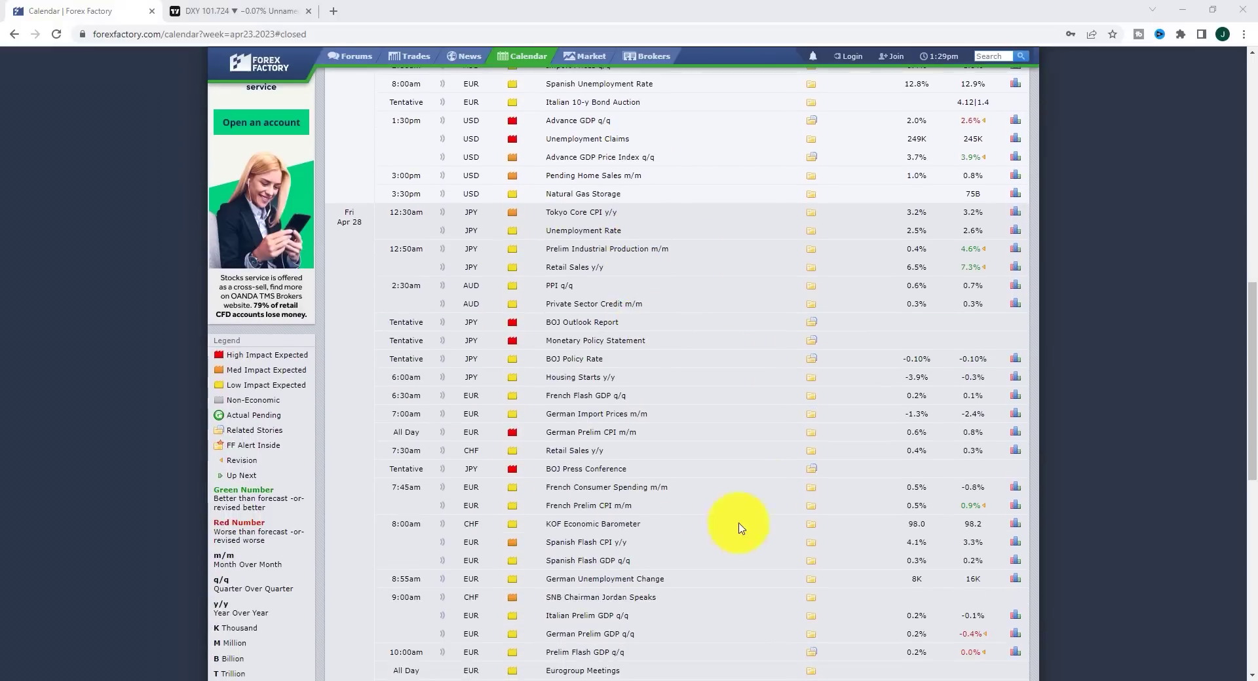
{"action": "scroll", "coordinate": [770, 496], "scroll_direction": "down", "scroll_amount": 2}
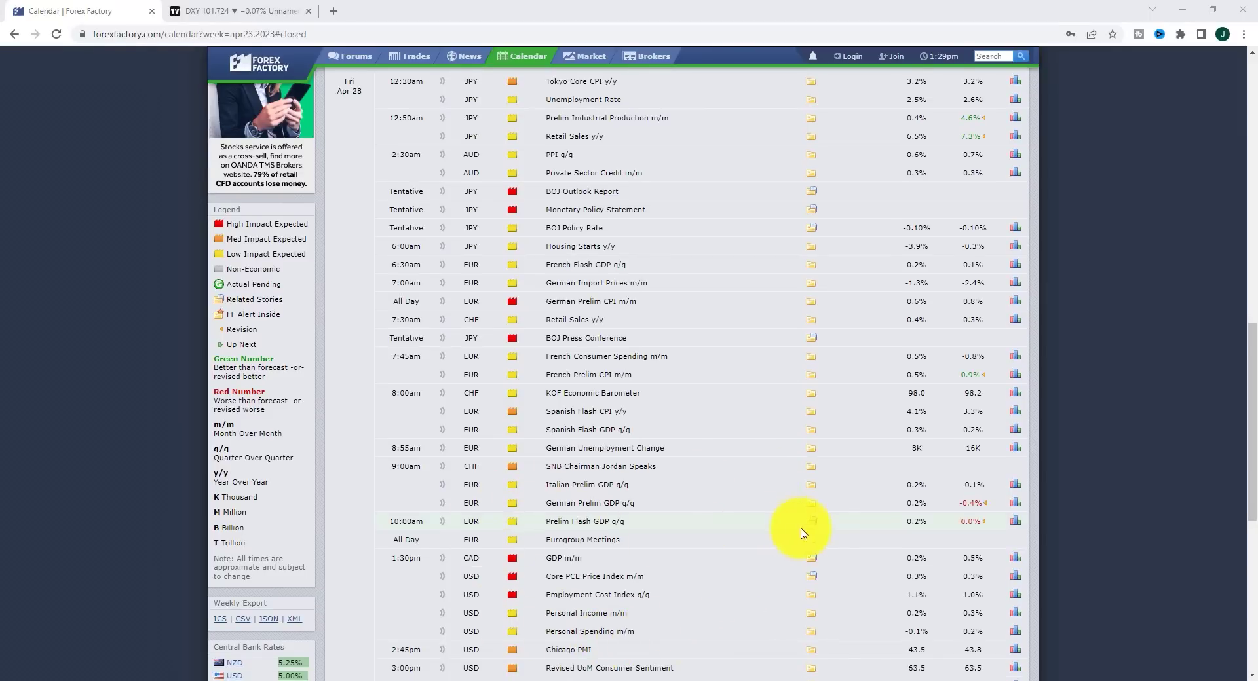
{"action": "scroll", "coordinate": [803, 533], "scroll_direction": "up", "scroll_amount": 1}
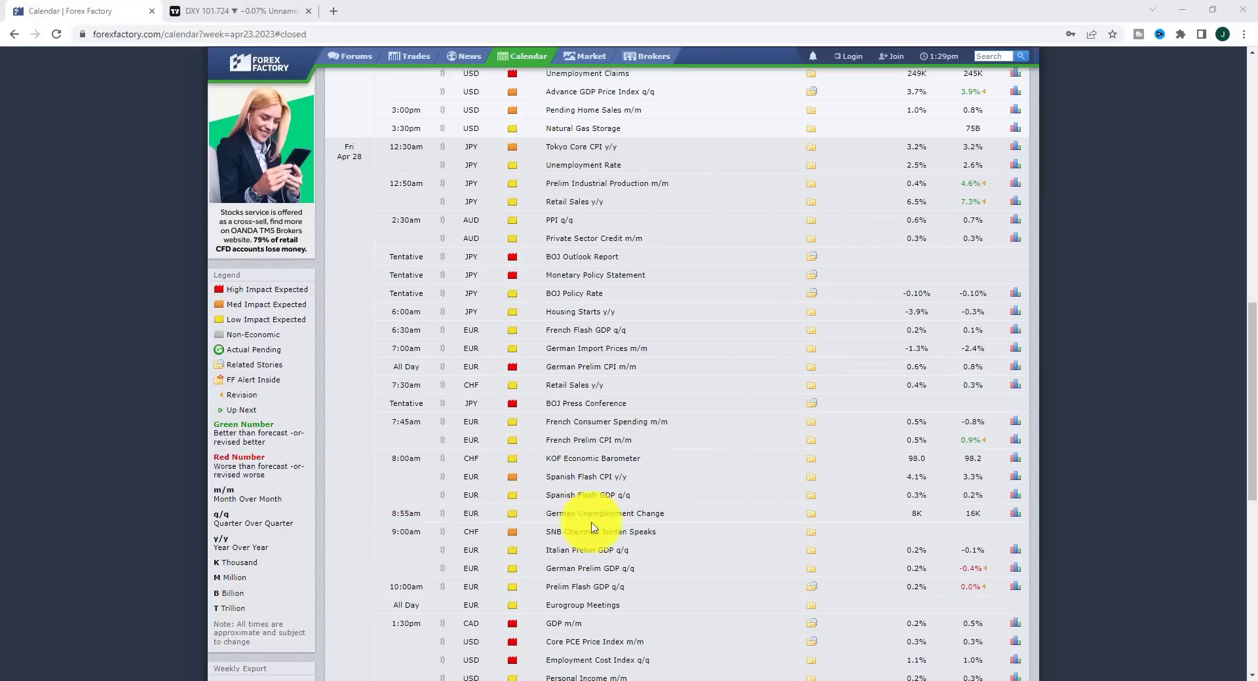
{"action": "scroll", "coordinate": [711, 531], "scroll_direction": "up", "scroll_amount": 1}
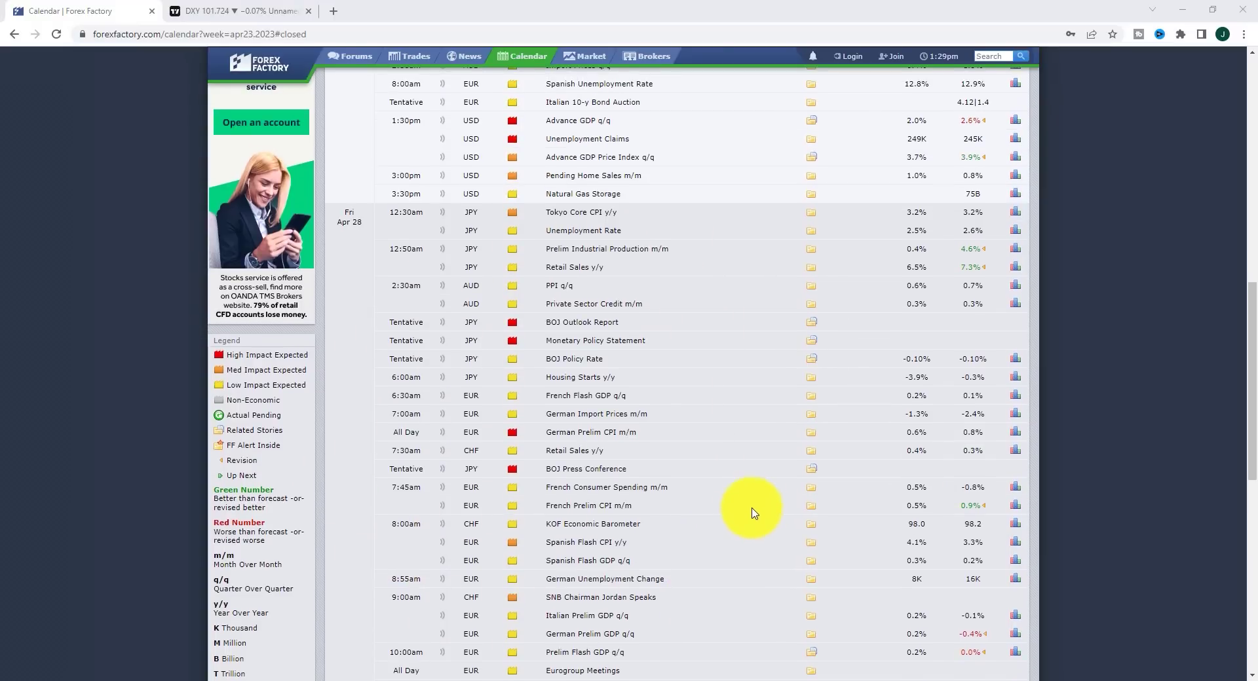
{"action": "scroll", "coordinate": [784, 483], "scroll_direction": "up", "scroll_amount": 1}
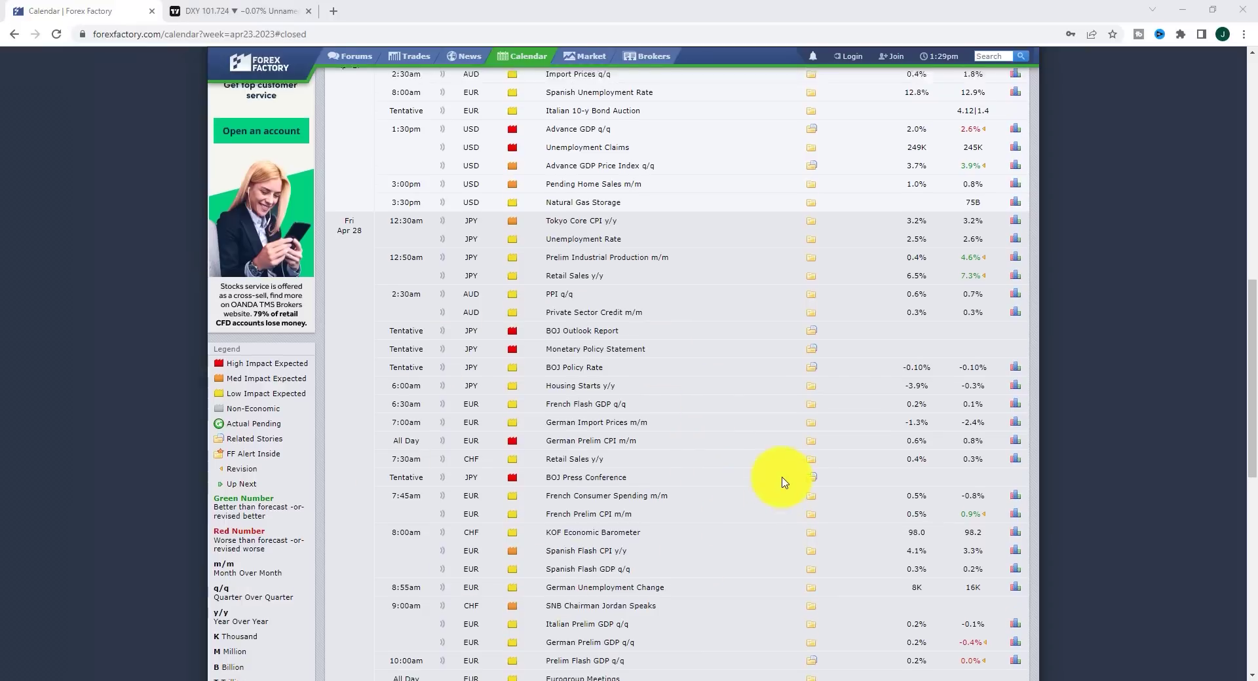
{"action": "scroll", "coordinate": [784, 482], "scroll_direction": "up", "scroll_amount": 3}
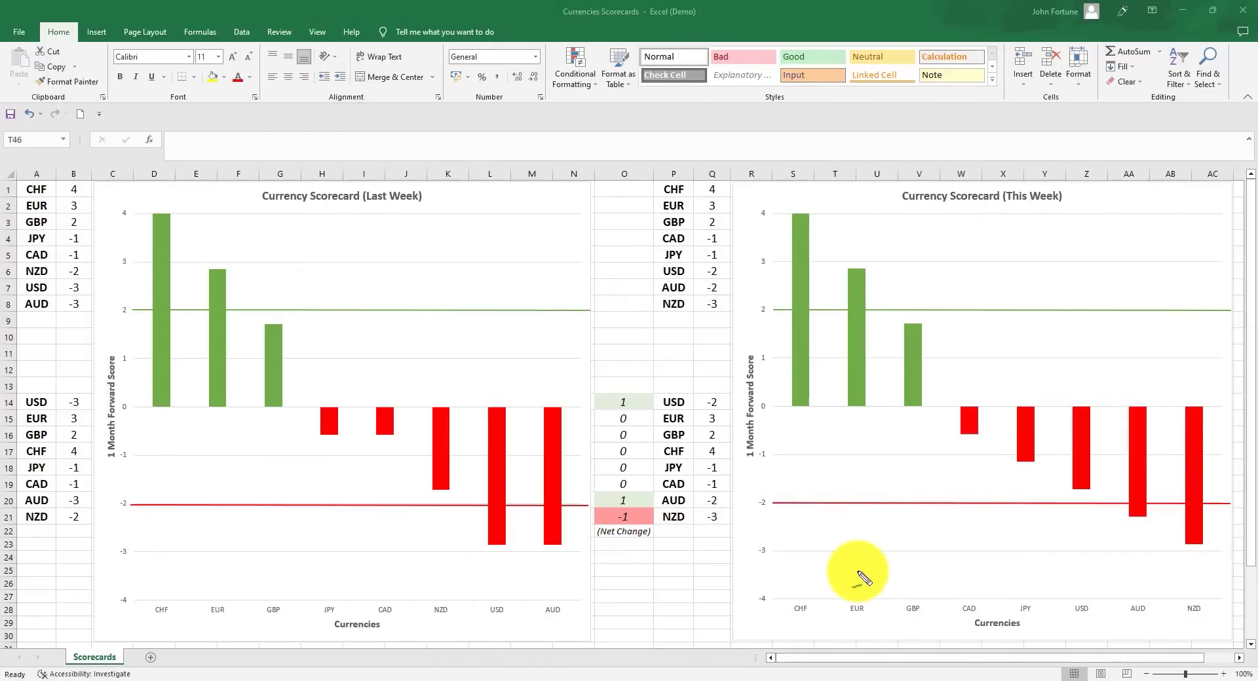
Annotate the currency scorecards: underline NZD's -3 score, highlight the NZD, CHF and USD labels in This Week, and circle Last Week's CHF bar
{"action": "left_click_drag", "start_coordinate": [682, 528], "coordinate": [725, 528]}
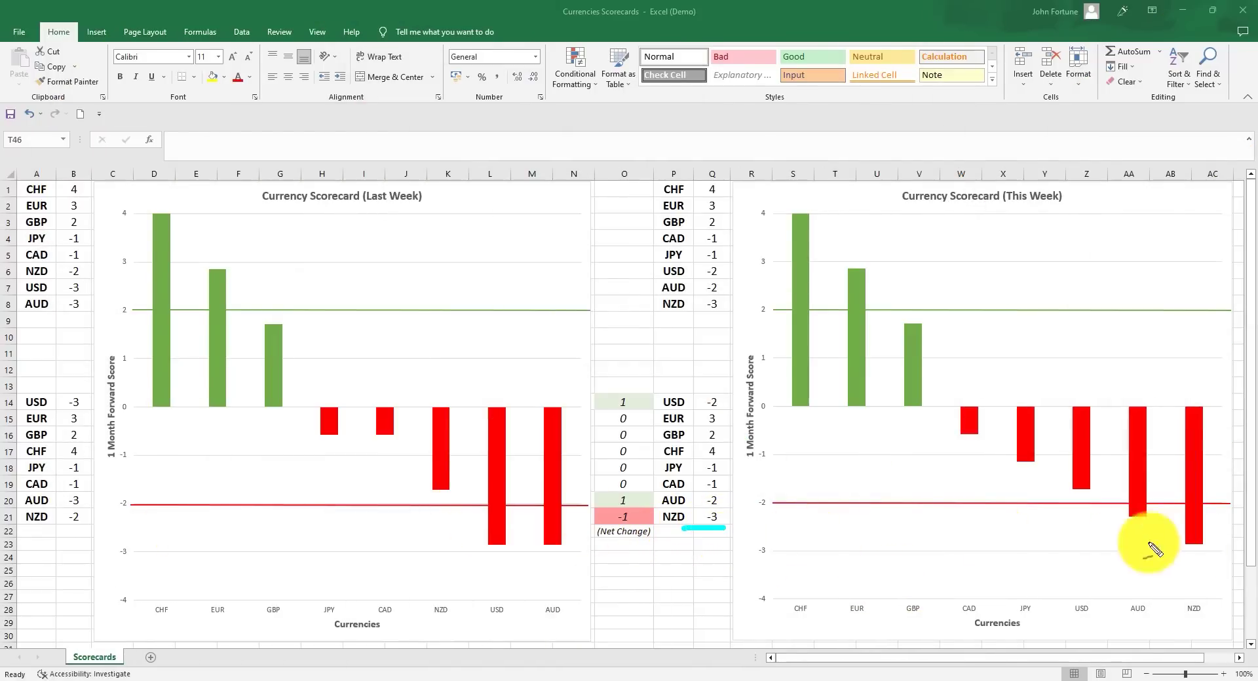
{"action": "mouse_move", "coordinate": [1212, 599]}
{"action": "left_mouse_down"}
{"action": "mouse_move", "coordinate": [1176, 598]}
{"action": "mouse_move", "coordinate": [1193, 618]}
{"action": "mouse_move", "coordinate": [1212, 615]}
{"action": "mouse_move", "coordinate": [1201, 597]}
{"action": "left_mouse_up"}
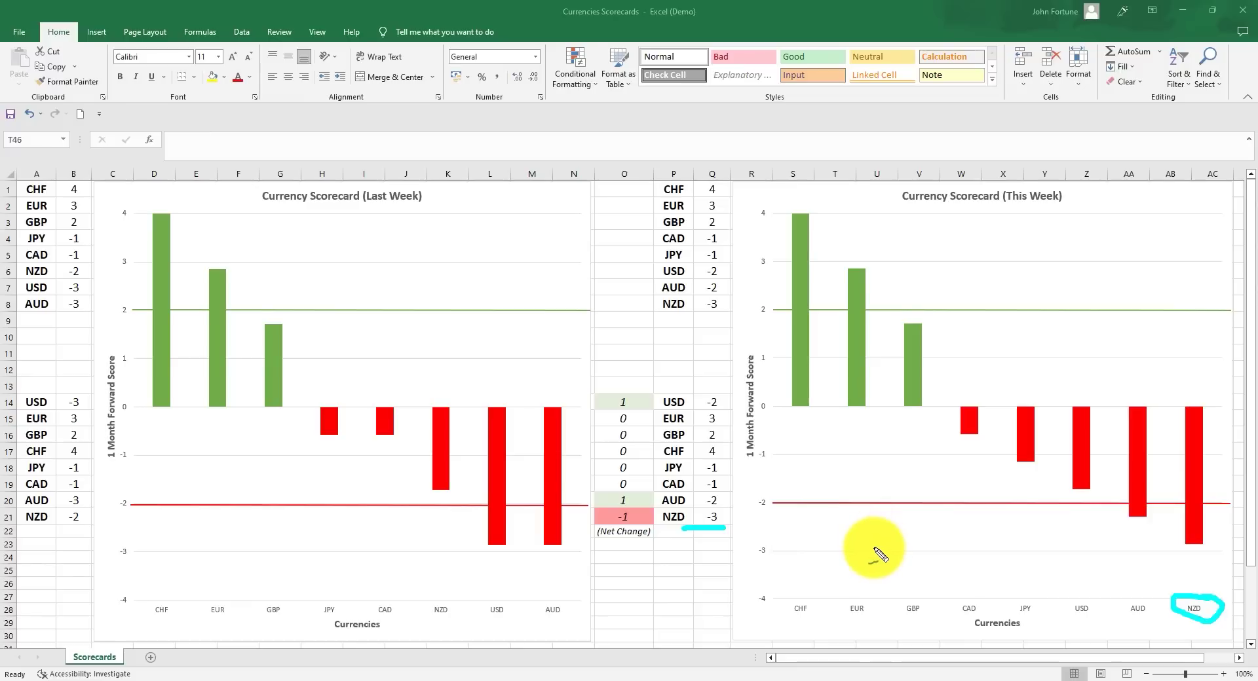
{"action": "left_click_drag", "start_coordinate": [789, 616], "coordinate": [805, 613]}
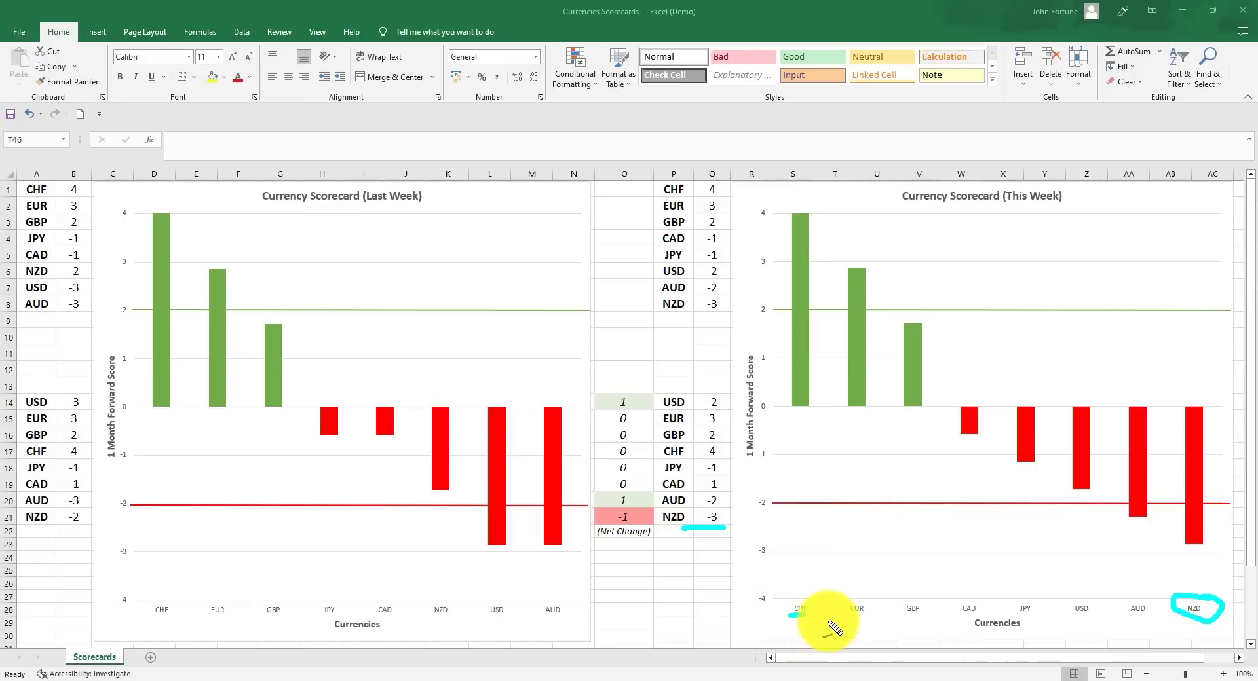
{"action": "mouse_move", "coordinate": [169, 196]}
{"action": "left_mouse_down"}
{"action": "mouse_move", "coordinate": [140, 203]}
{"action": "mouse_move", "coordinate": [141, 230]}
{"action": "mouse_move", "coordinate": [164, 237]}
{"action": "mouse_move", "coordinate": [177, 219]}
{"action": "left_mouse_up"}
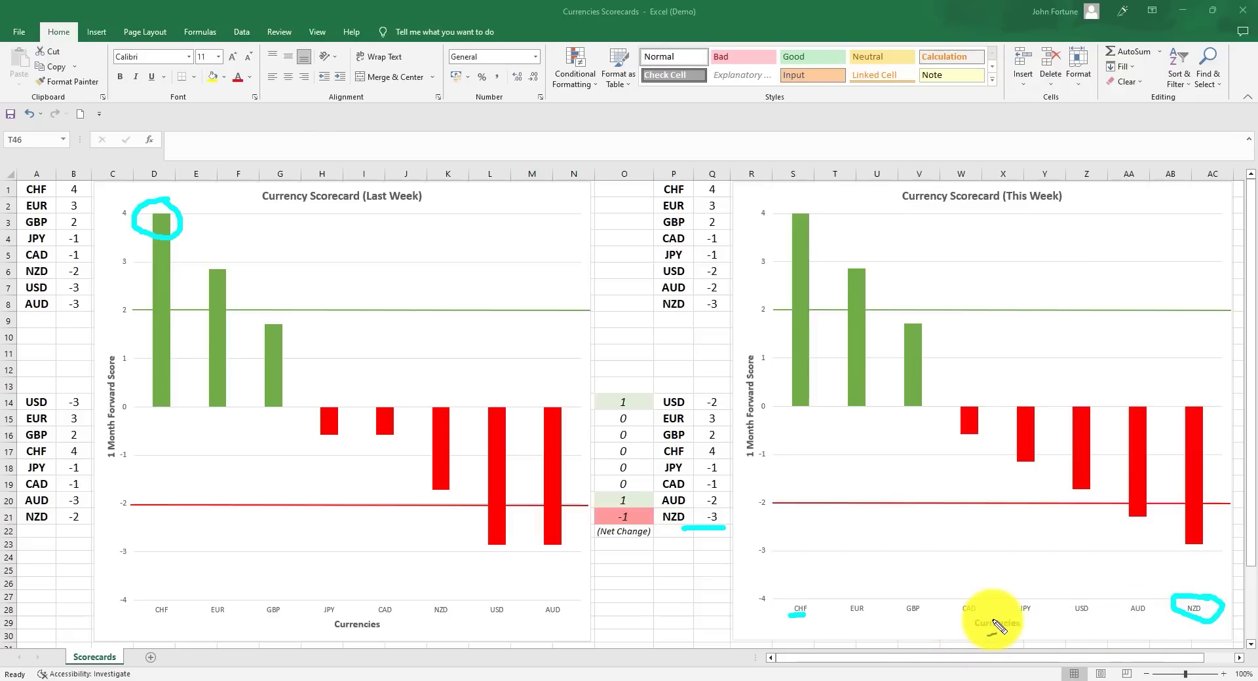
{"action": "left_click_drag", "start_coordinate": [1075, 619], "coordinate": [1086, 619]}
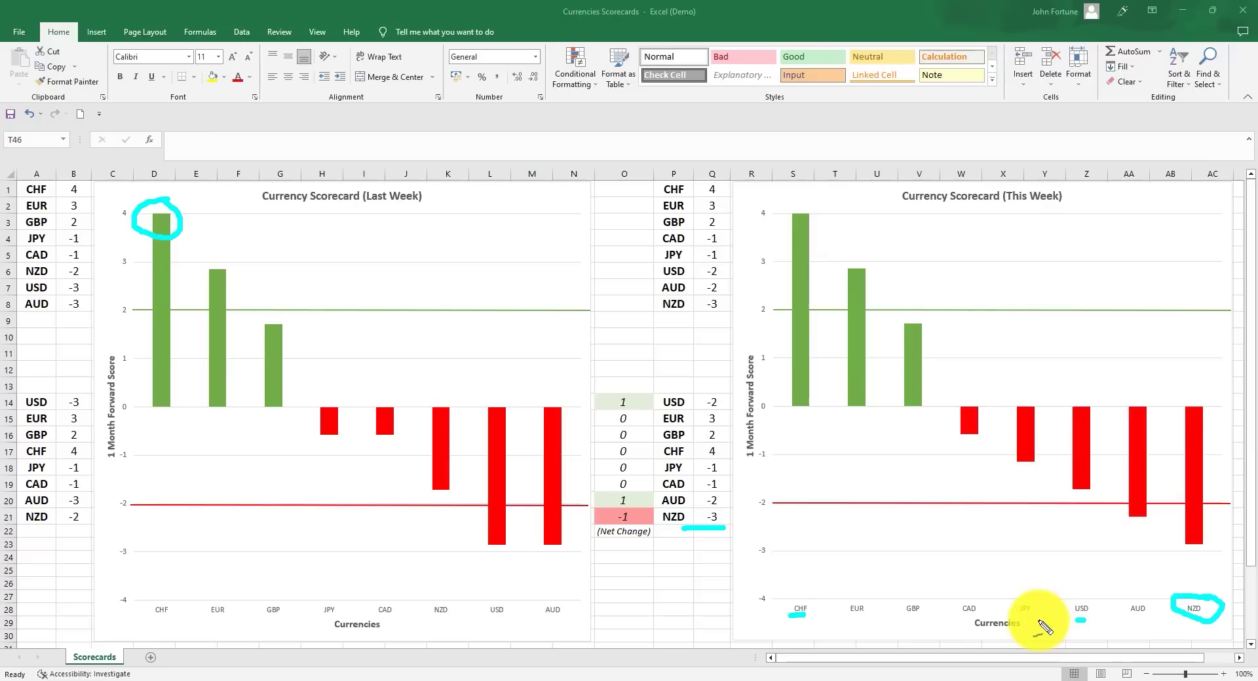
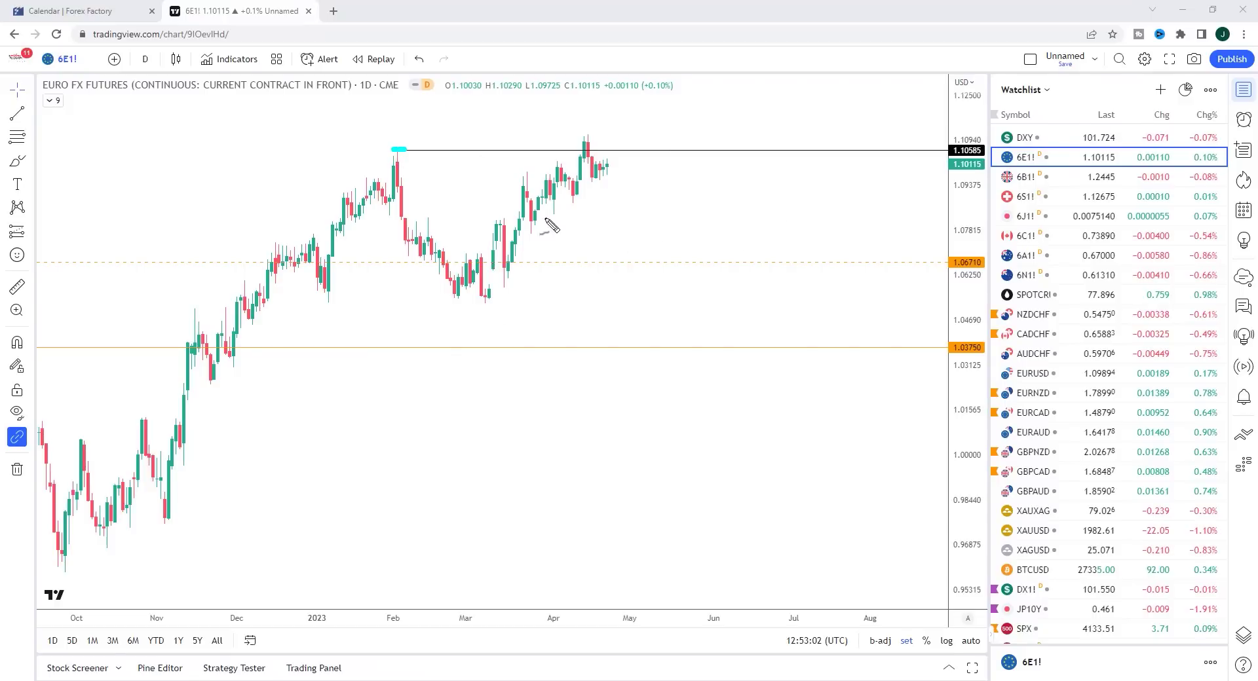
Mark the April high on Euro futures, then annotate British Pound futures' key highs and lows with a sketched decline below the 1.2310 line
{"action": "left_click", "coordinate": [583, 152]}
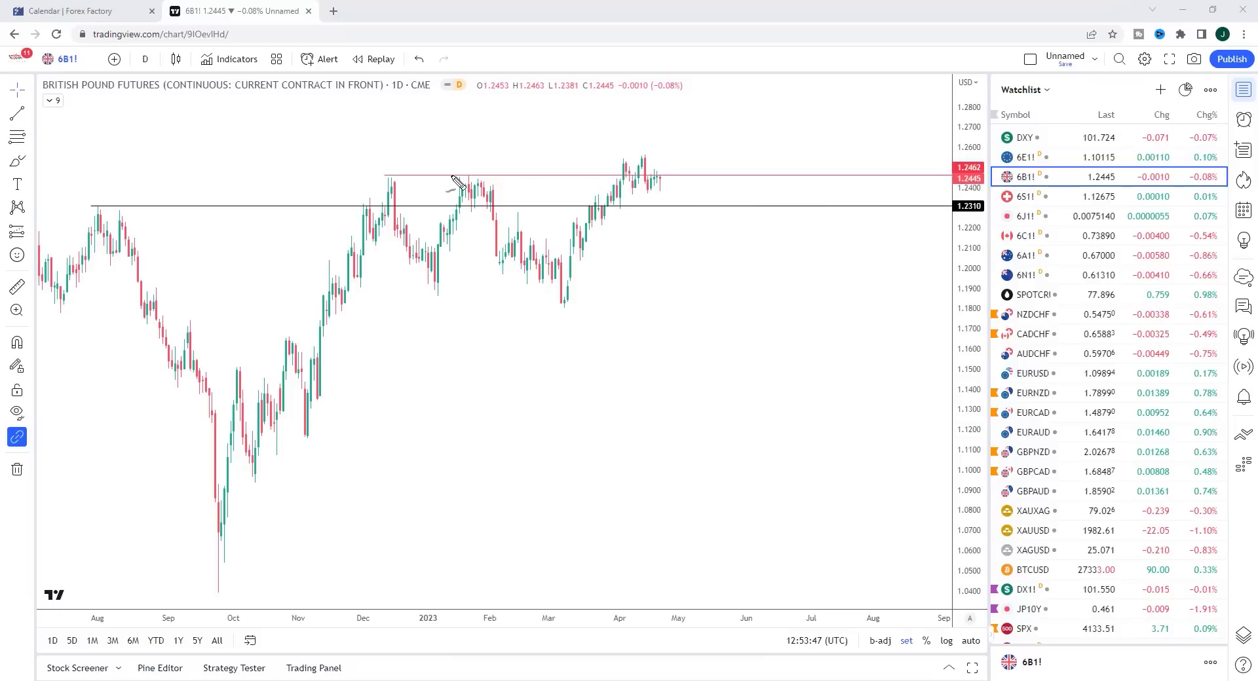
{"action": "mouse_move", "coordinate": [466, 177]}
{"action": "left_mouse_down"}
{"action": "mouse_move", "coordinate": [504, 176]}
{"action": "mouse_move", "coordinate": [460, 176]}
{"action": "left_mouse_up"}
{"action": "left_click_drag", "start_coordinate": [616, 159], "coordinate": [647, 148]}
{"action": "mouse_move", "coordinate": [645, 195]}
{"action": "left_mouse_down"}
{"action": "mouse_move", "coordinate": [676, 232]}
{"action": "mouse_move", "coordinate": [679, 260]}
{"action": "left_mouse_up"}
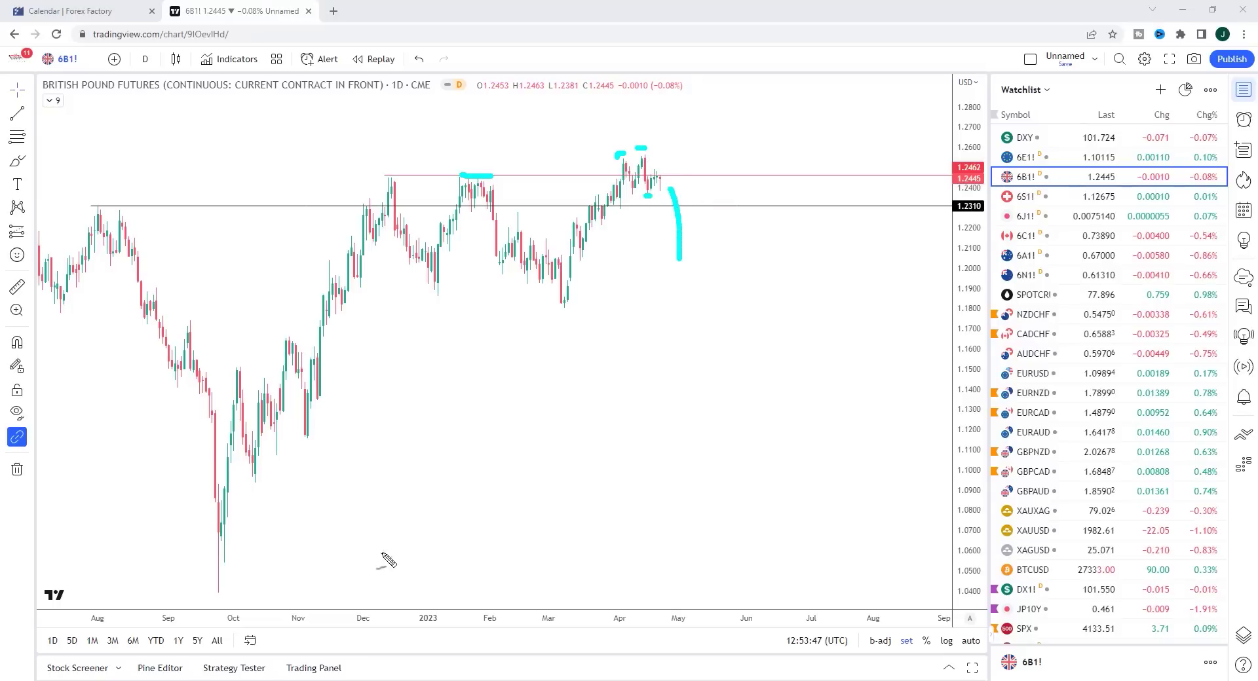
{"action": "mouse_move", "coordinate": [153, 595]}
{"action": "left_mouse_down"}
{"action": "mouse_move", "coordinate": [196, 611]}
{"action": "mouse_move", "coordinate": [257, 591]}
{"action": "left_mouse_up"}
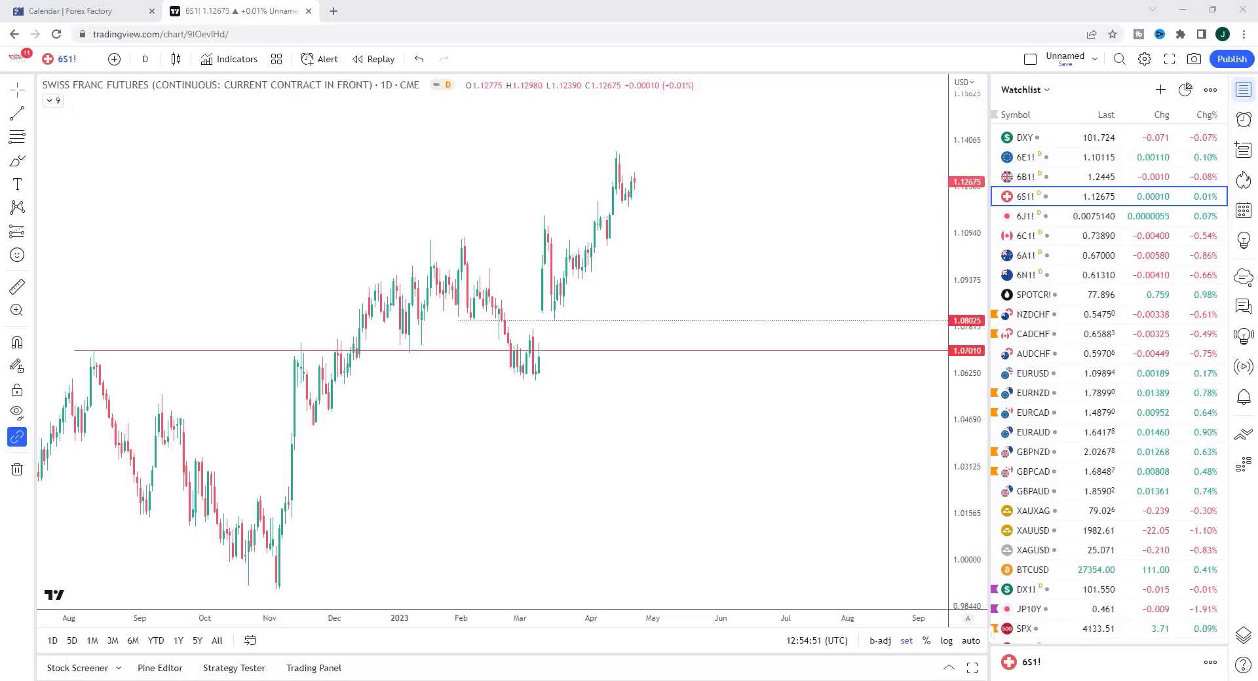
Show Japanese Yen futures, sketch a downward path from the latest candle and mark the lower edge of the March gap
{"action": "key", "text": "Down"}
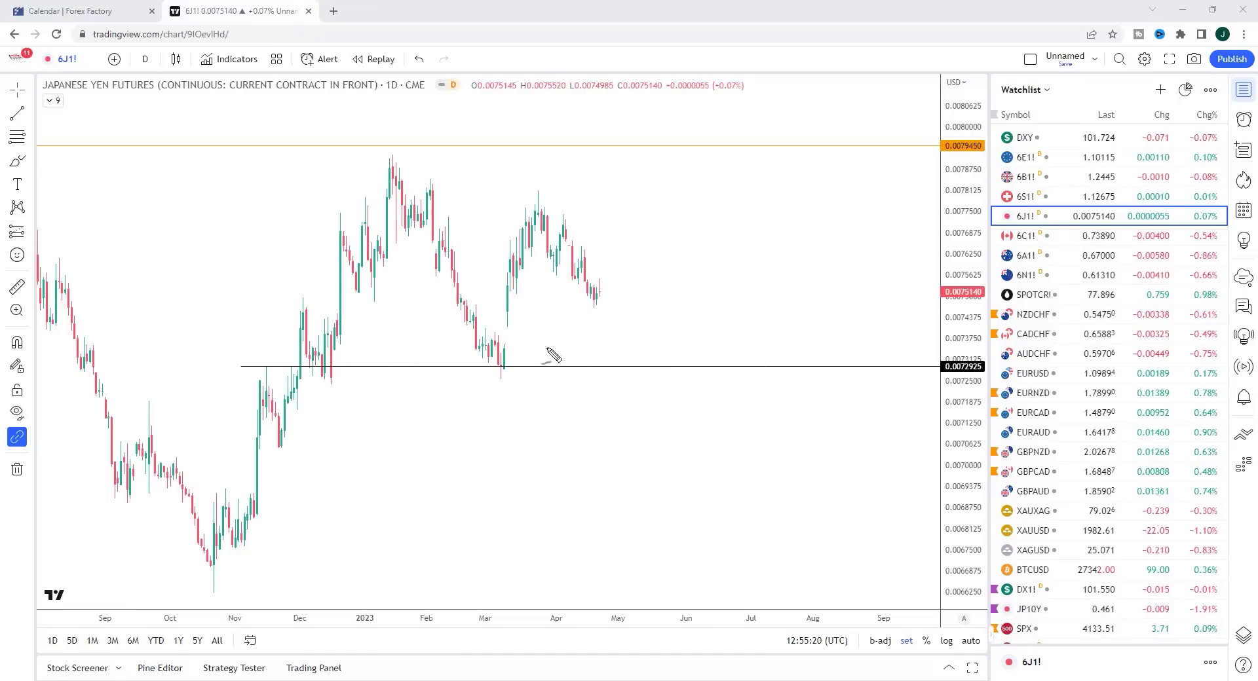
{"action": "left_click_drag", "start_coordinate": [604, 292], "coordinate": [601, 342]}
{"action": "left_click_drag", "start_coordinate": [495, 343], "coordinate": [509, 342]}
Show Canadian Dollar futures, curve a line under the October low and mark the November and April highs
{"action": "key", "text": "Down"}
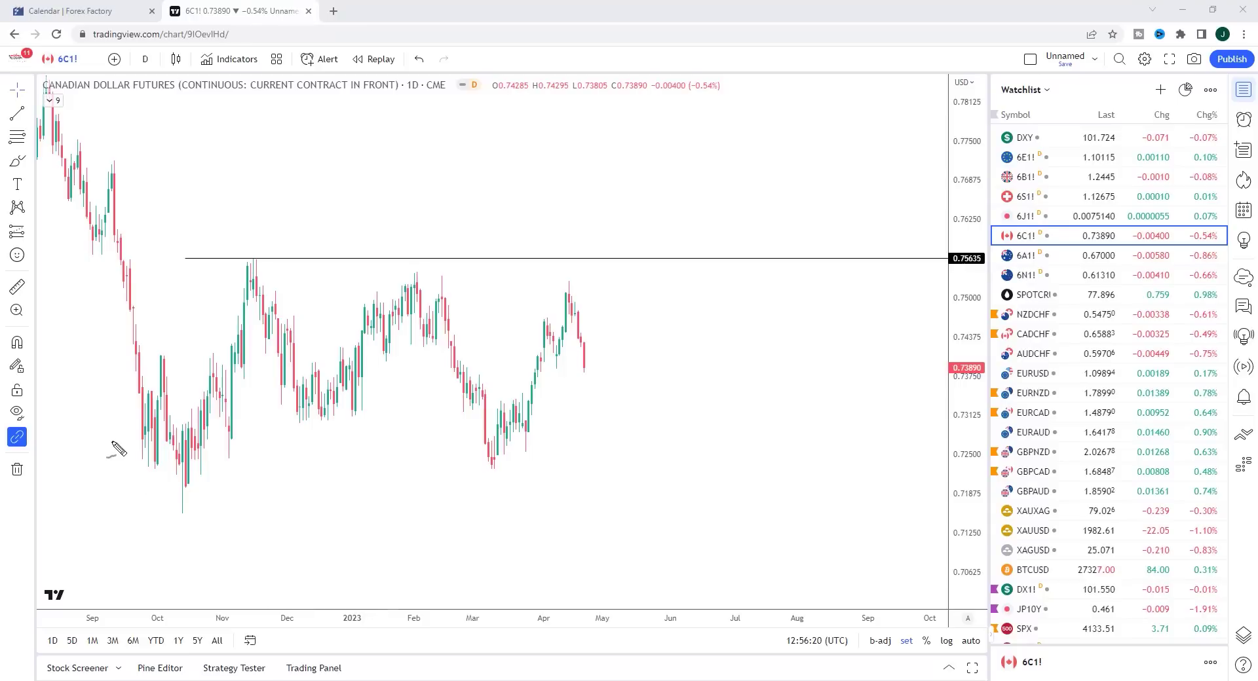
{"action": "mouse_move", "coordinate": [114, 456]}
{"action": "left_mouse_down"}
{"action": "mouse_move", "coordinate": [155, 509]}
{"action": "mouse_move", "coordinate": [186, 520]}
{"action": "mouse_move", "coordinate": [243, 482]}
{"action": "mouse_move", "coordinate": [252, 460]}
{"action": "left_mouse_up"}
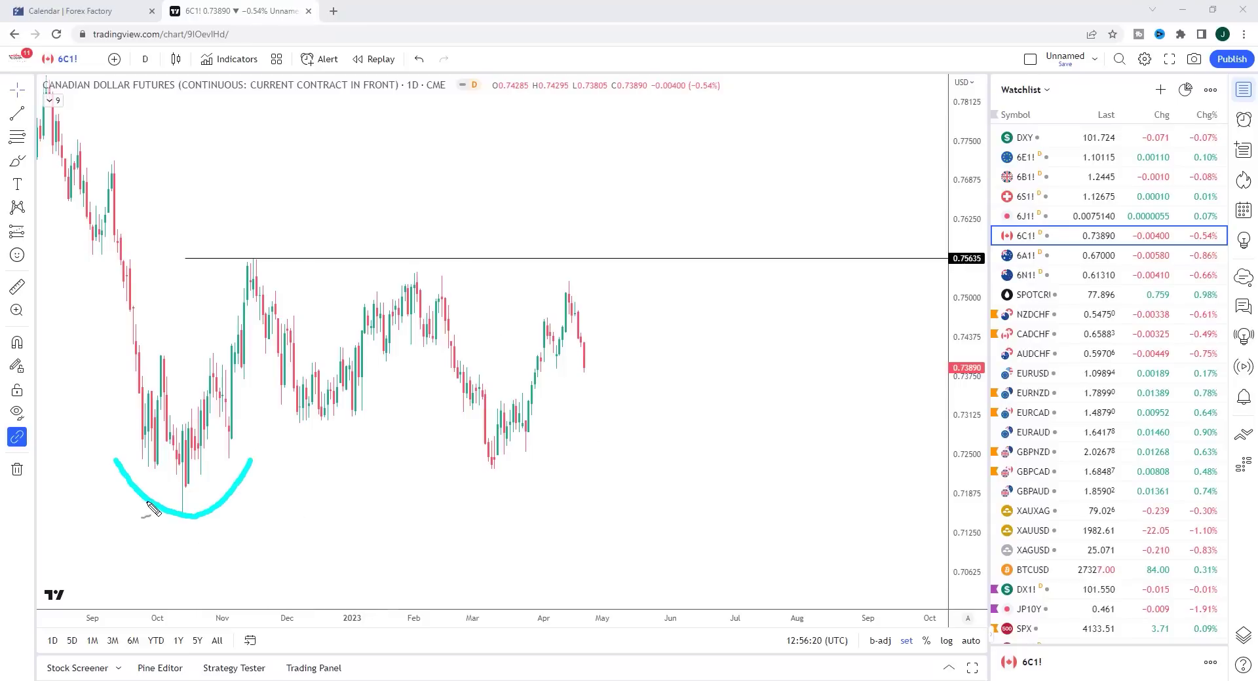
{"action": "mouse_move", "coordinate": [257, 249]}
{"action": "left_mouse_down"}
{"action": "mouse_move", "coordinate": [237, 263]}
{"action": "mouse_move", "coordinate": [271, 266]}
{"action": "mouse_move", "coordinate": [257, 250]}
{"action": "left_mouse_up"}
{"action": "left_click_drag", "start_coordinate": [564, 257], "coordinate": [580, 256]}
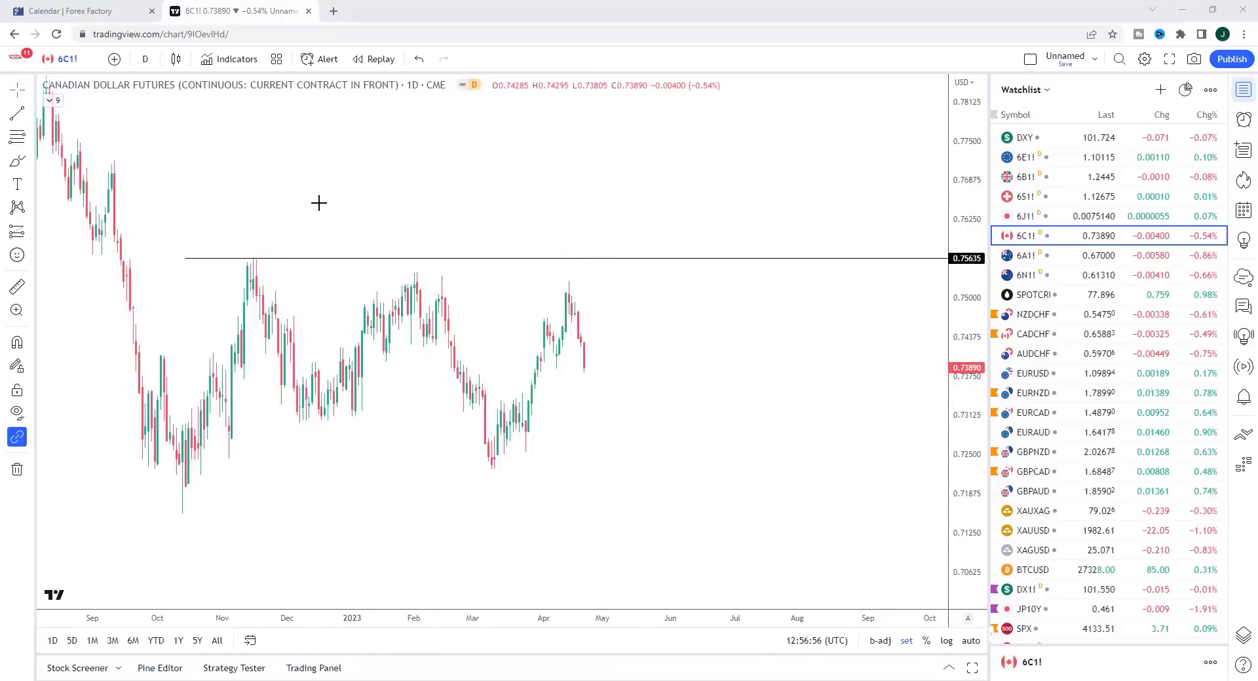
Show Australian Dollar futures and outline the October low, the February decline, the rising March–April support and a downward breakout path
{"action": "key", "text": "Down"}
{"action": "left_click_drag", "start_coordinate": [230, 545], "coordinate": [325, 537]}
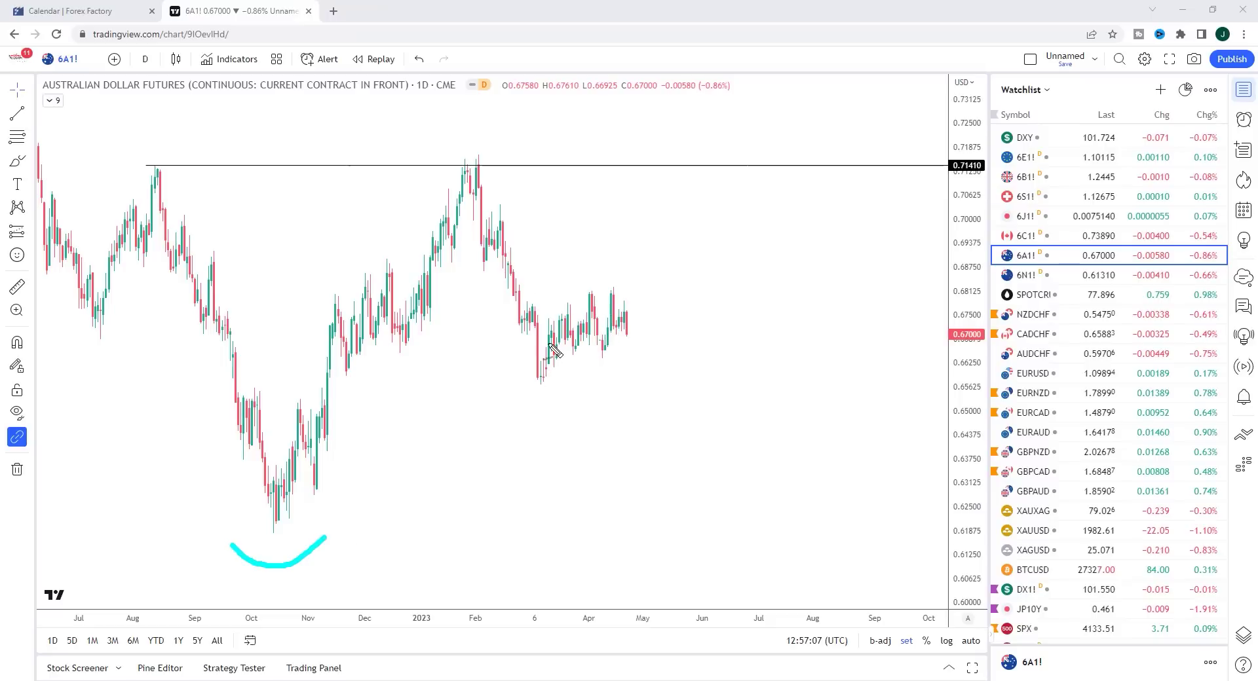
{"action": "left_click_drag", "start_coordinate": [502, 236], "coordinate": [546, 371]}
{"action": "mouse_move", "coordinate": [805, 285]}
{"action": "left_mouse_down"}
{"action": "mouse_move", "coordinate": [642, 342]}
{"action": "mouse_move", "coordinate": [662, 354]}
{"action": "left_mouse_up"}
{"action": "mouse_move", "coordinate": [556, 374]}
{"action": "left_mouse_down"}
{"action": "mouse_move", "coordinate": [649, 344]}
{"action": "mouse_move", "coordinate": [628, 486]}
{"action": "left_mouse_up"}
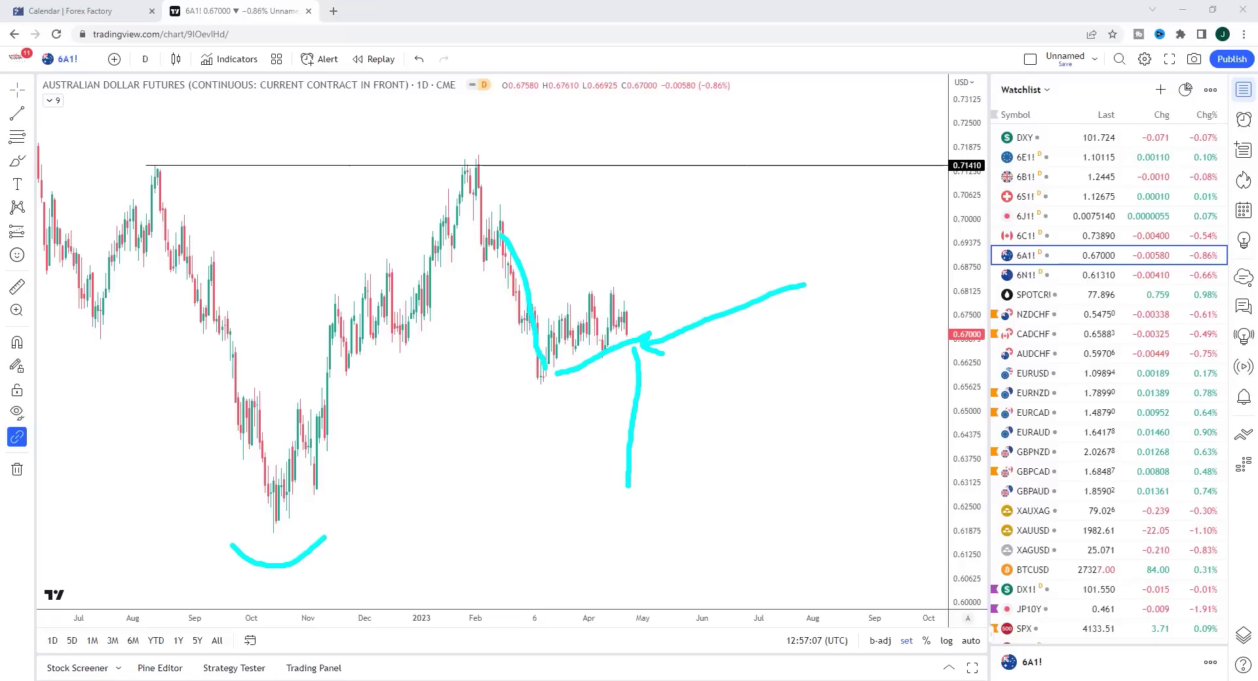
Show New Zealand Dollar futures and mark the December–February highs, the January and March lows and the October bottom
{"action": "key", "text": "Down"}
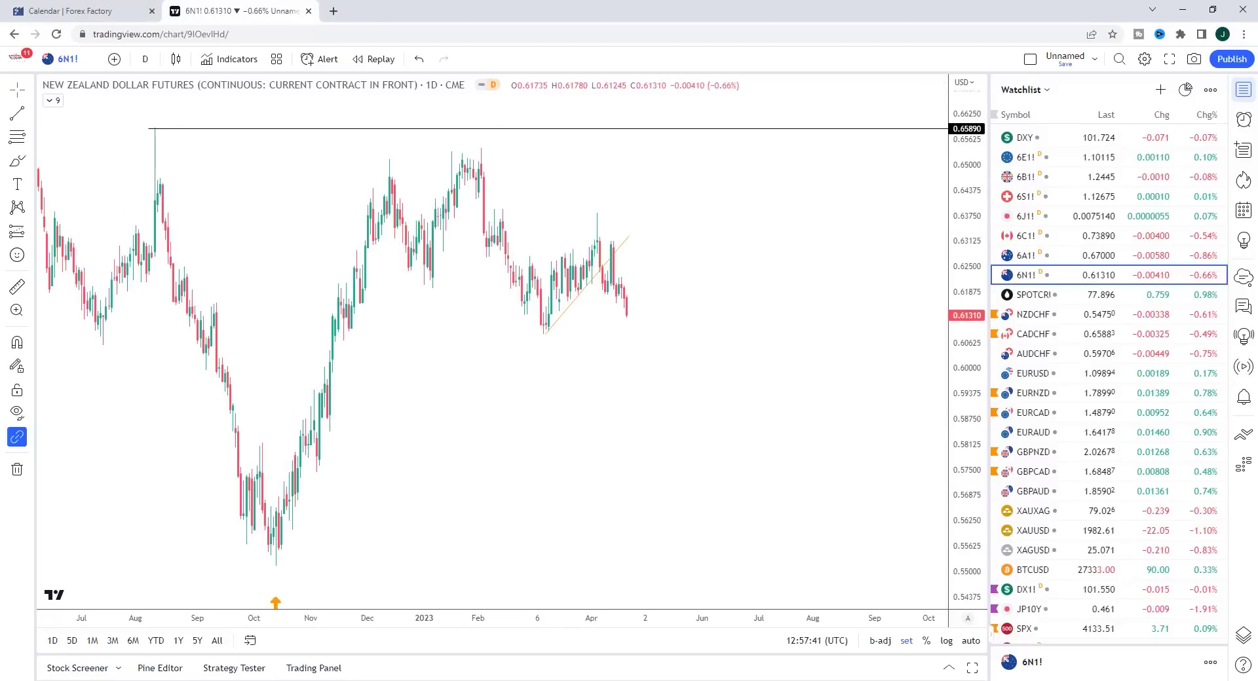
{"action": "mouse_move", "coordinate": [403, 137]}
{"action": "left_mouse_down"}
{"action": "mouse_move", "coordinate": [347, 171]}
{"action": "mouse_move", "coordinate": [427, 197]}
{"action": "mouse_move", "coordinate": [393, 116]}
{"action": "mouse_move", "coordinate": [375, 112]}
{"action": "left_mouse_up"}
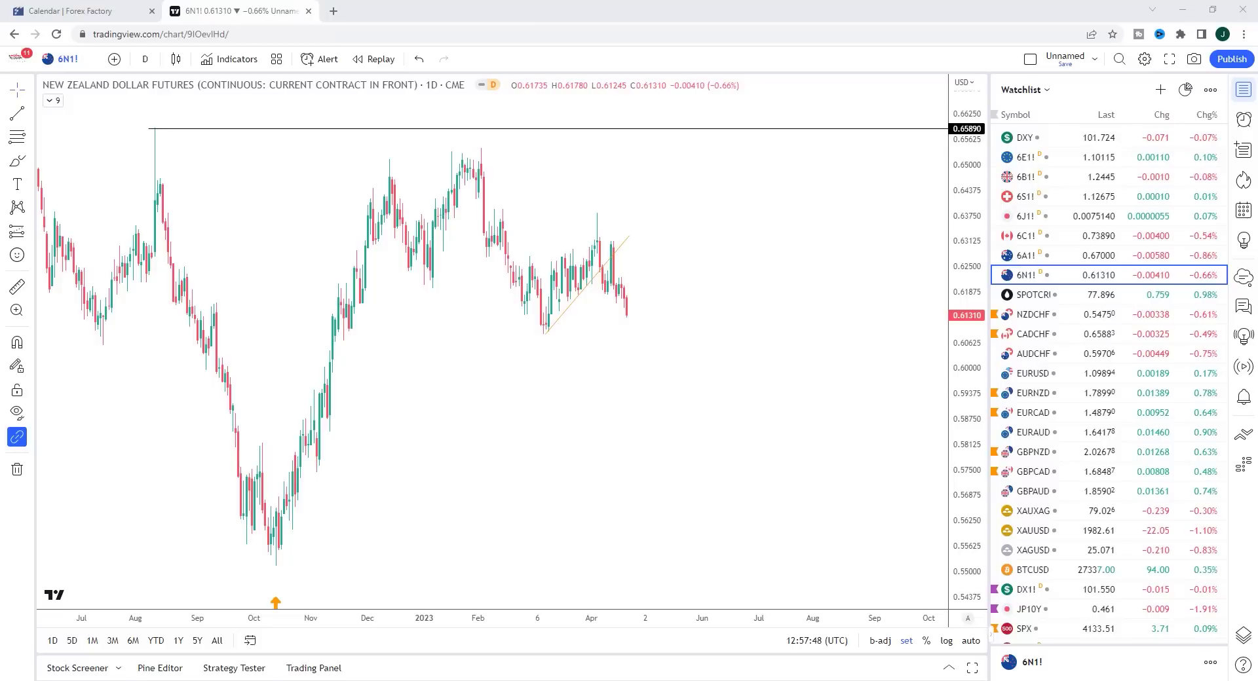
{"action": "left_click_drag", "start_coordinate": [389, 157], "coordinate": [470, 157]}
{"action": "left_click_drag", "start_coordinate": [421, 287], "coordinate": [435, 287]}
{"action": "left_click_drag", "start_coordinate": [537, 335], "coordinate": [555, 342]}
{"action": "left_click_drag", "start_coordinate": [244, 564], "coordinate": [325, 574]}
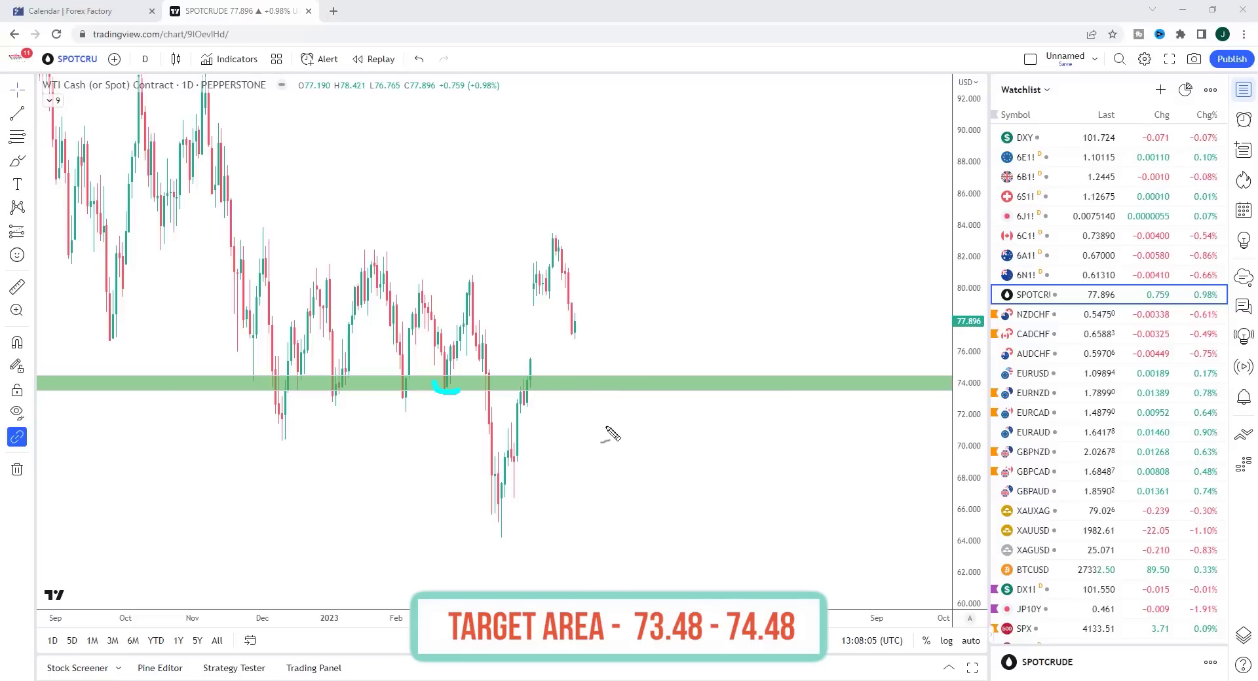
On the WTI spot chart, sketch a dip into the green zone and a rally to about 88, marking the earlier lows and the gap's edge
{"action": "left_click_drag", "start_coordinate": [453, 391], "coordinate": [460, 389]}
{"action": "left_click_drag", "start_coordinate": [580, 325], "coordinate": [600, 385]}
{"action": "left_click_drag", "start_coordinate": [423, 406], "coordinate": [436, 420]}
{"action": "left_click_drag", "start_coordinate": [485, 547], "coordinate": [504, 554]}
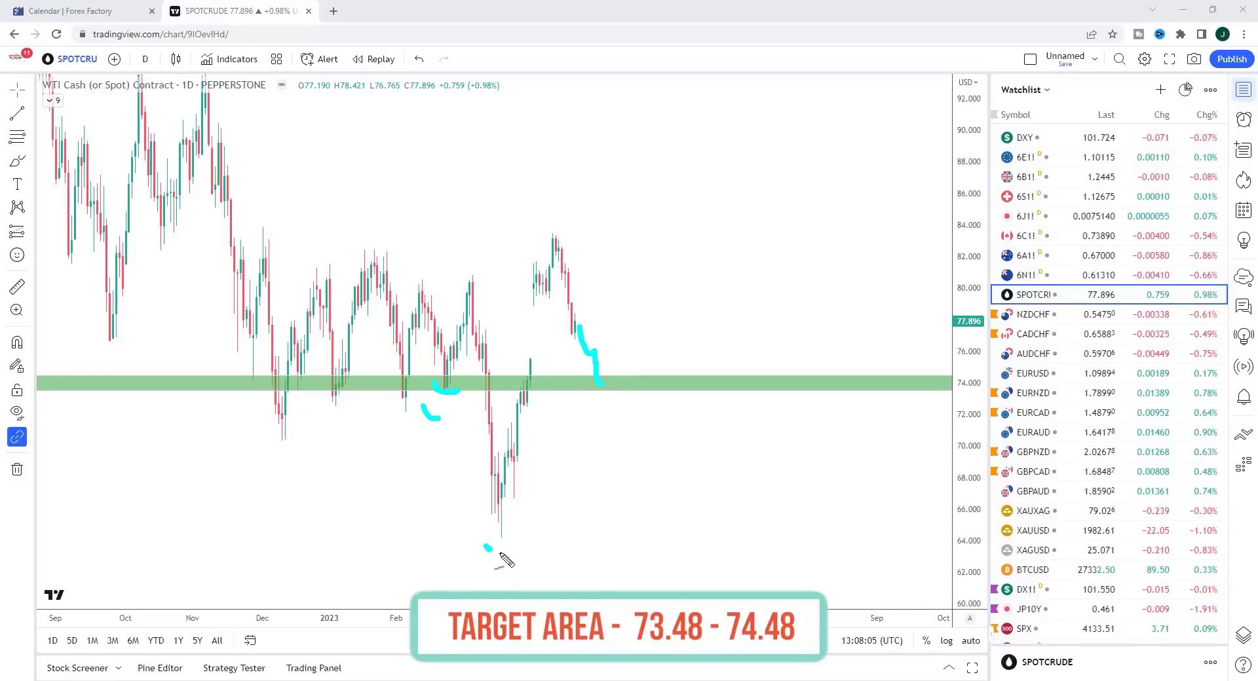
{"action": "mouse_move", "coordinate": [582, 405]}
{"action": "left_mouse_down"}
{"action": "mouse_move", "coordinate": [619, 407]}
{"action": "mouse_move", "coordinate": [667, 332]}
{"action": "mouse_move", "coordinate": [677, 160]}
{"action": "left_mouse_up"}
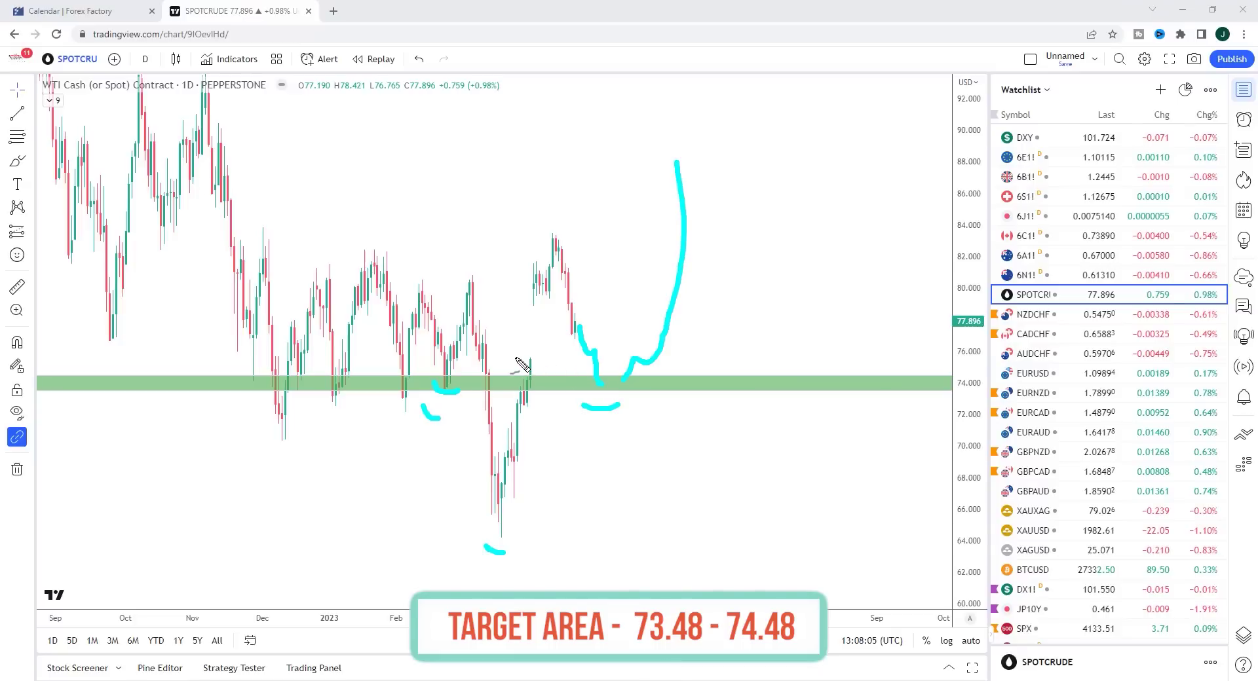
{"action": "left_click_drag", "start_coordinate": [520, 358], "coordinate": [536, 359]}
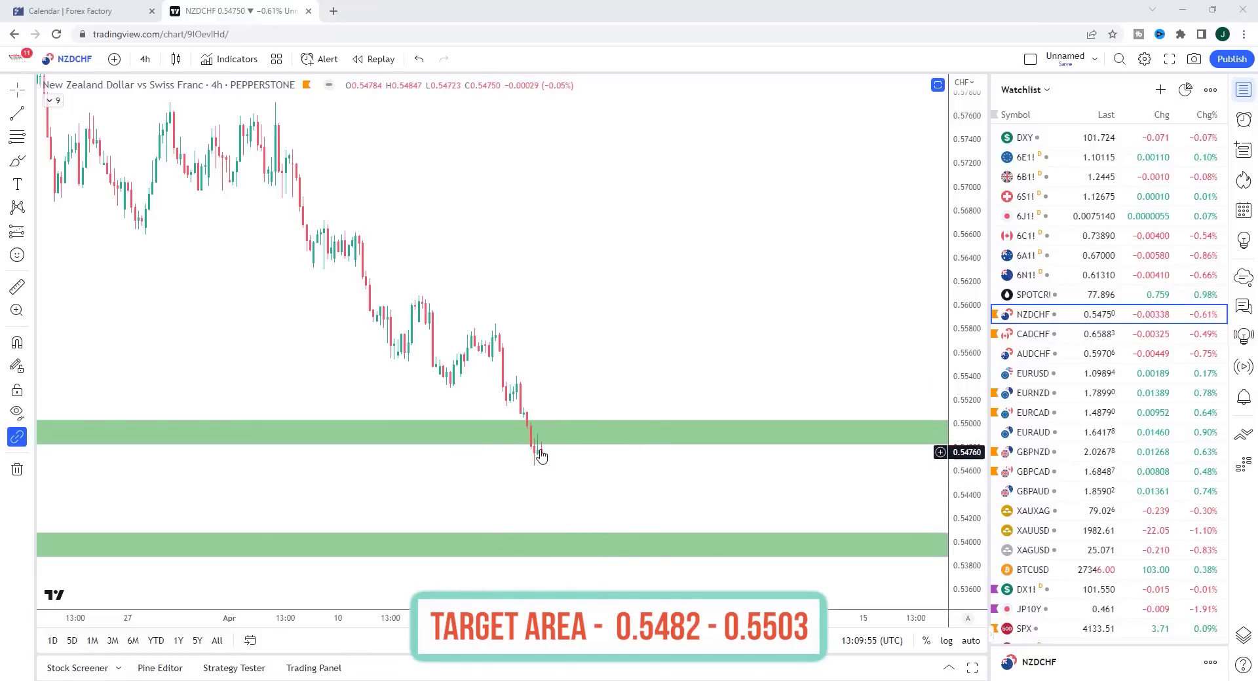
Delete the upper green zone on the NZDCHF chart and sketch possible rebound and decline paths from the latest candle
{"action": "left_click", "coordinate": [611, 428]}
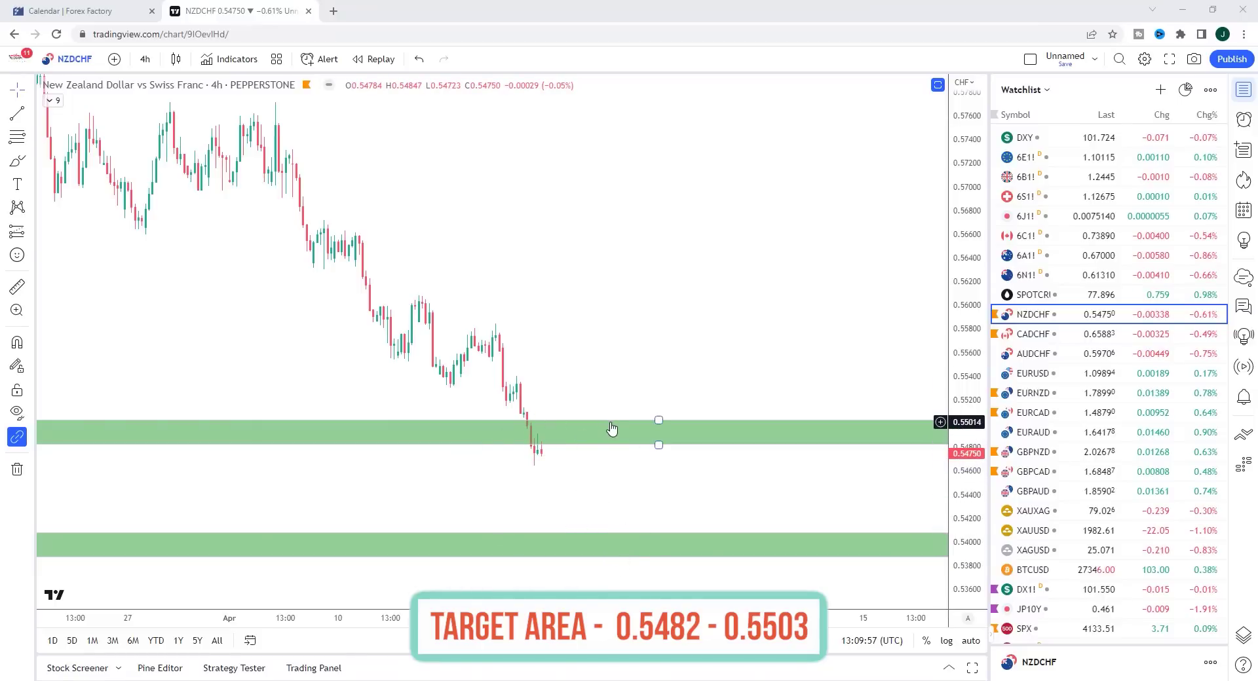
{"action": "key", "text": "Delete"}
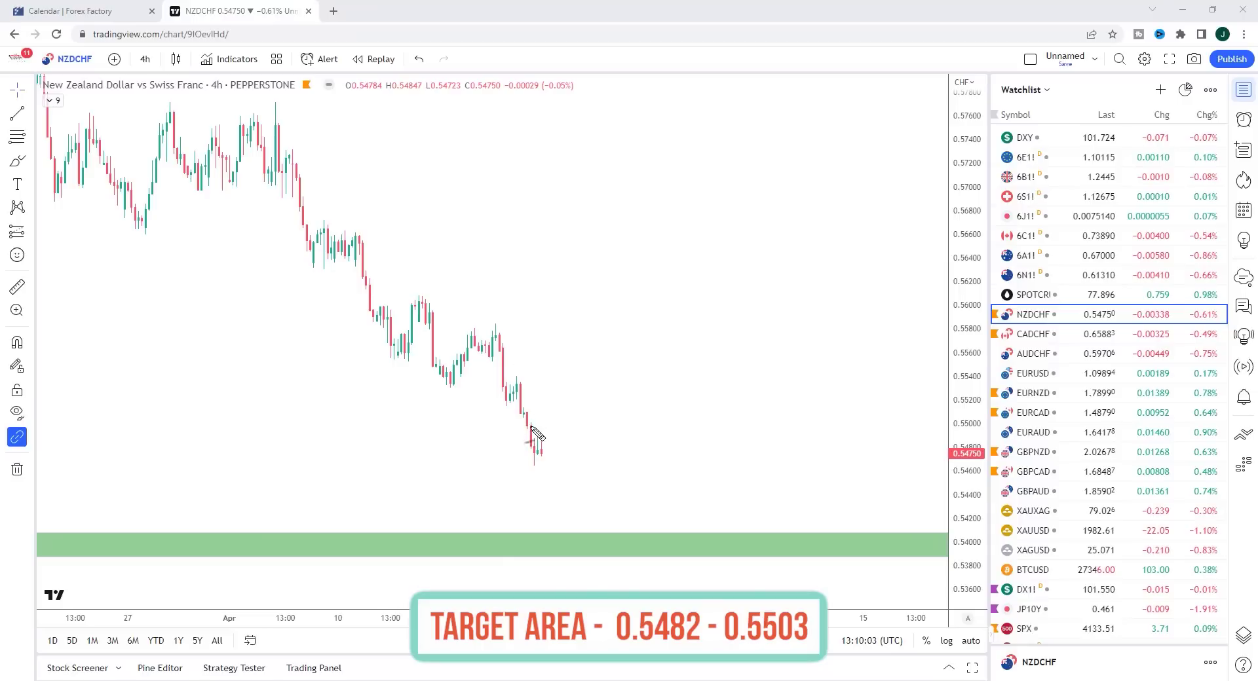
{"action": "left_click_drag", "start_coordinate": [545, 455], "coordinate": [586, 376]}
{"action": "mouse_move", "coordinate": [547, 461]}
{"action": "left_mouse_down"}
{"action": "mouse_move", "coordinate": [609, 370]}
{"action": "mouse_move", "coordinate": [635, 525]}
{"action": "mouse_move", "coordinate": [649, 522]}
{"action": "left_mouse_up"}
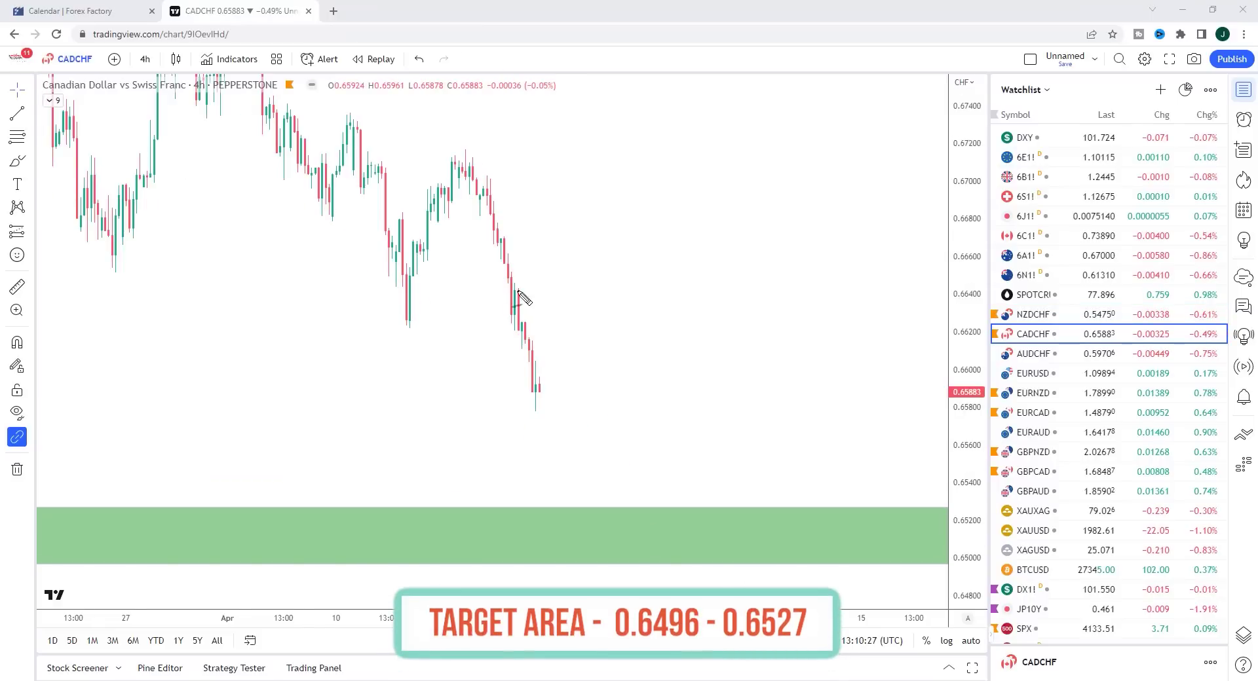
Sketch a zigzag pullback upward from the latest CADCHF candle and trace the two previous rallies
{"action": "mouse_move", "coordinate": [546, 393]}
{"action": "left_mouse_down"}
{"action": "mouse_move", "coordinate": [569, 331]}
{"action": "mouse_move", "coordinate": [624, 285]}
{"action": "left_mouse_up"}
{"action": "left_click_drag", "start_coordinate": [408, 296], "coordinate": [456, 165]}
{"action": "left_click_drag", "start_coordinate": [321, 207], "coordinate": [349, 139]}
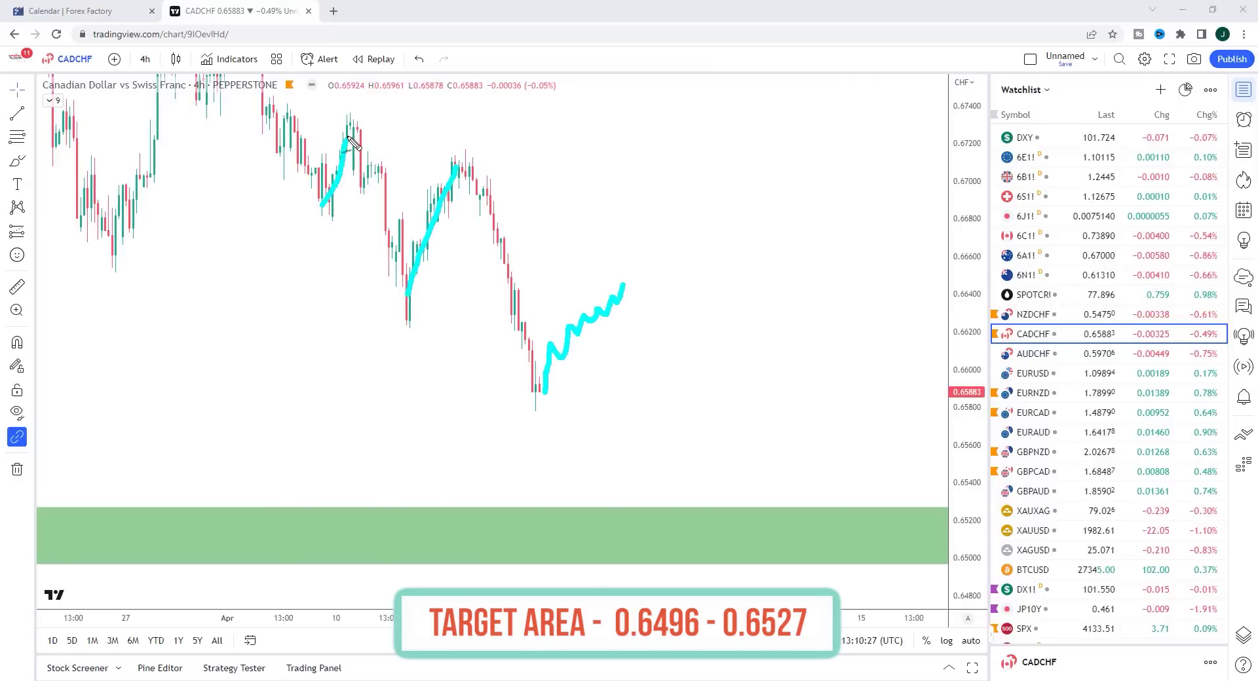
Draw a trendline under the sketched CADCHF pullback, mark the earlier breakdown levels and the recent low, and project a decline toward the green zone
{"action": "left_click_drag", "start_coordinate": [546, 404], "coordinate": [646, 290]}
{"action": "left_click_drag", "start_coordinate": [451, 187], "coordinate": [501, 192]}
{"action": "mouse_move", "coordinate": [341, 163]}
{"action": "left_mouse_down"}
{"action": "mouse_move", "coordinate": [368, 161]}
{"action": "mouse_move", "coordinate": [393, 182]}
{"action": "left_mouse_up"}
{"action": "left_click_drag", "start_coordinate": [630, 295], "coordinate": [669, 407]}
{"action": "left_click_drag", "start_coordinate": [506, 417], "coordinate": [532, 417]}
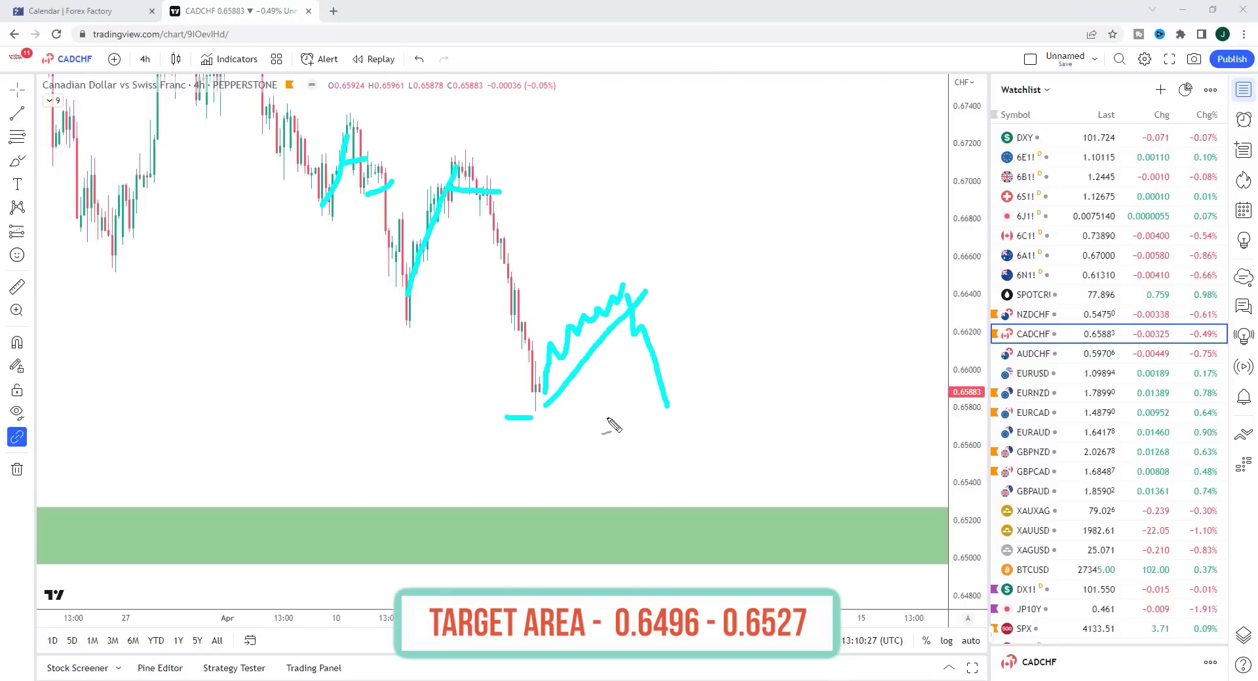
{"action": "left_click_drag", "start_coordinate": [672, 416], "coordinate": [686, 493]}
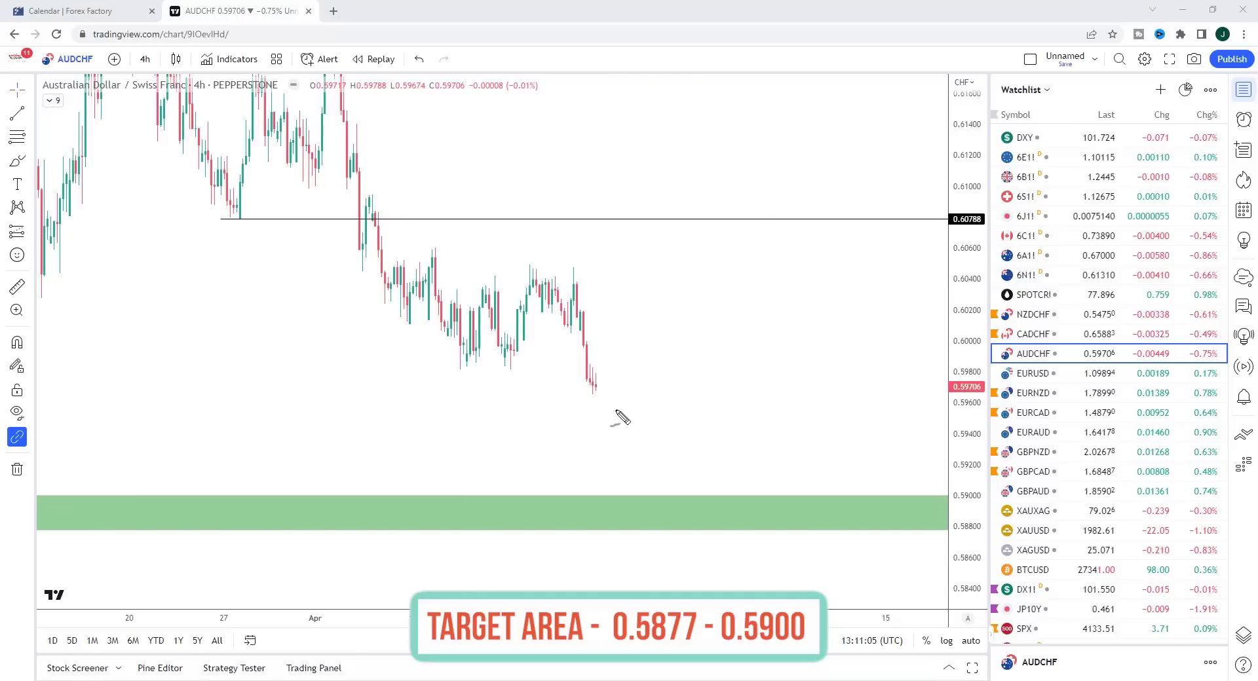
On the AUDCHF chart, sketch a zigzag pullback from the latest candle with a trendline under it and a decline into the green zone
{"action": "left_click_drag", "start_coordinate": [601, 383], "coordinate": [633, 329]}
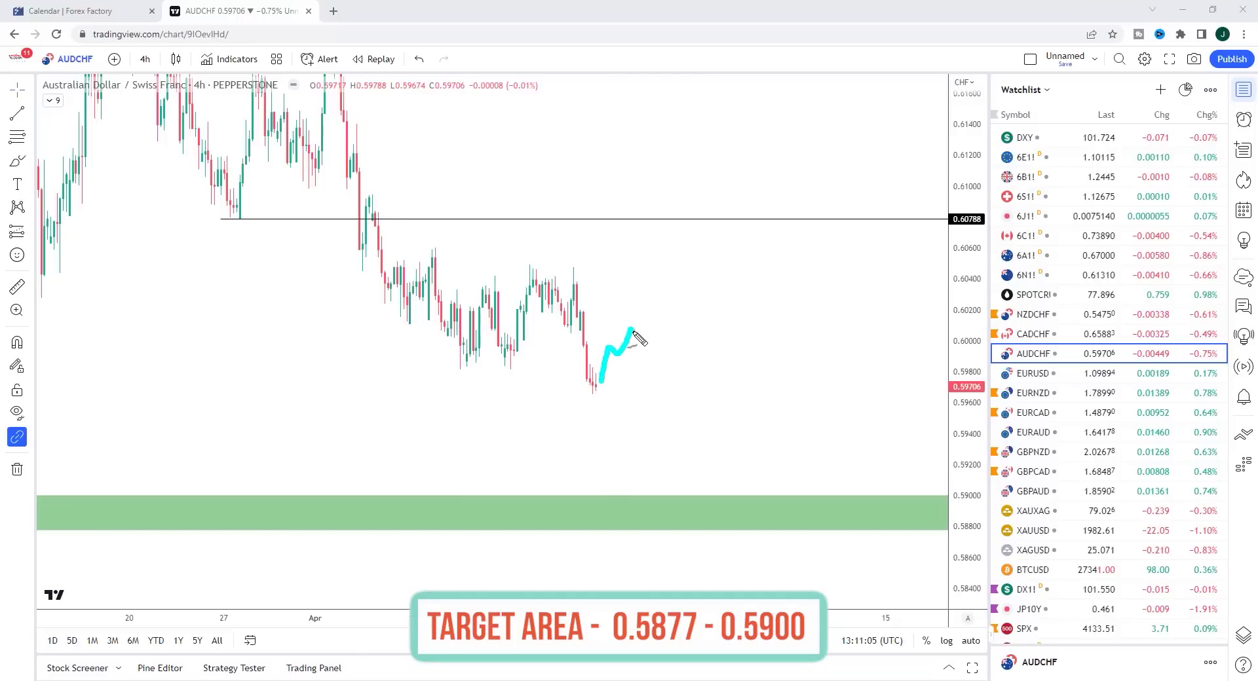
{"action": "mouse_move", "coordinate": [588, 407]}
{"action": "left_mouse_down"}
{"action": "mouse_move", "coordinate": [643, 368]}
{"action": "mouse_move", "coordinate": [659, 332]}
{"action": "mouse_move", "coordinate": [728, 493]}
{"action": "left_mouse_up"}
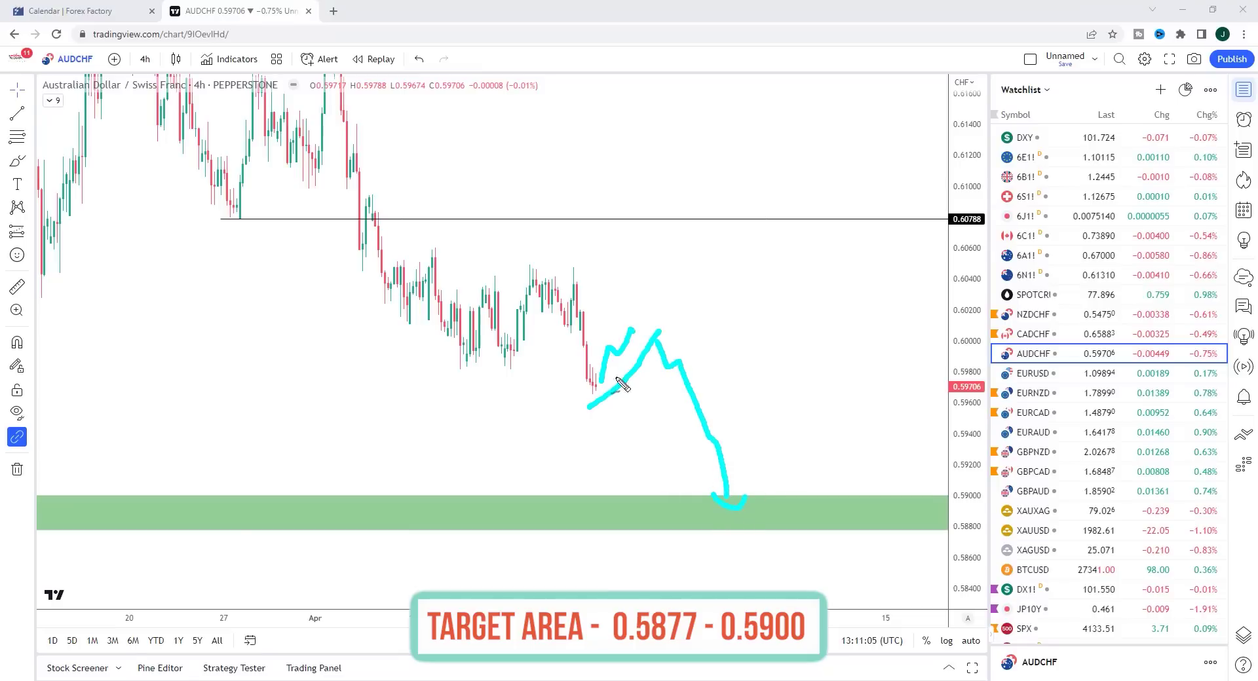
{"action": "left_click_drag", "start_coordinate": [615, 358], "coordinate": [647, 335]}
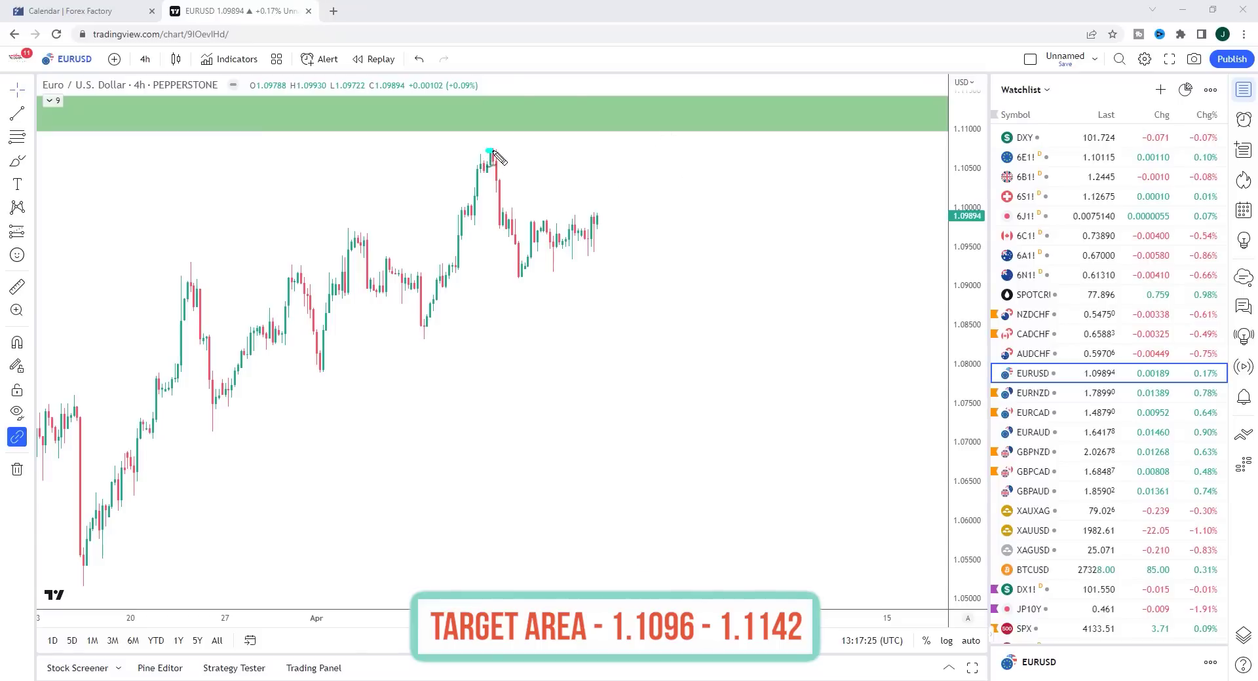
Sketch a rally from the latest EURUSD candle and mark a level line at its end just below the green zone
{"action": "left_click_drag", "start_coordinate": [605, 219], "coordinate": [642, 155]}
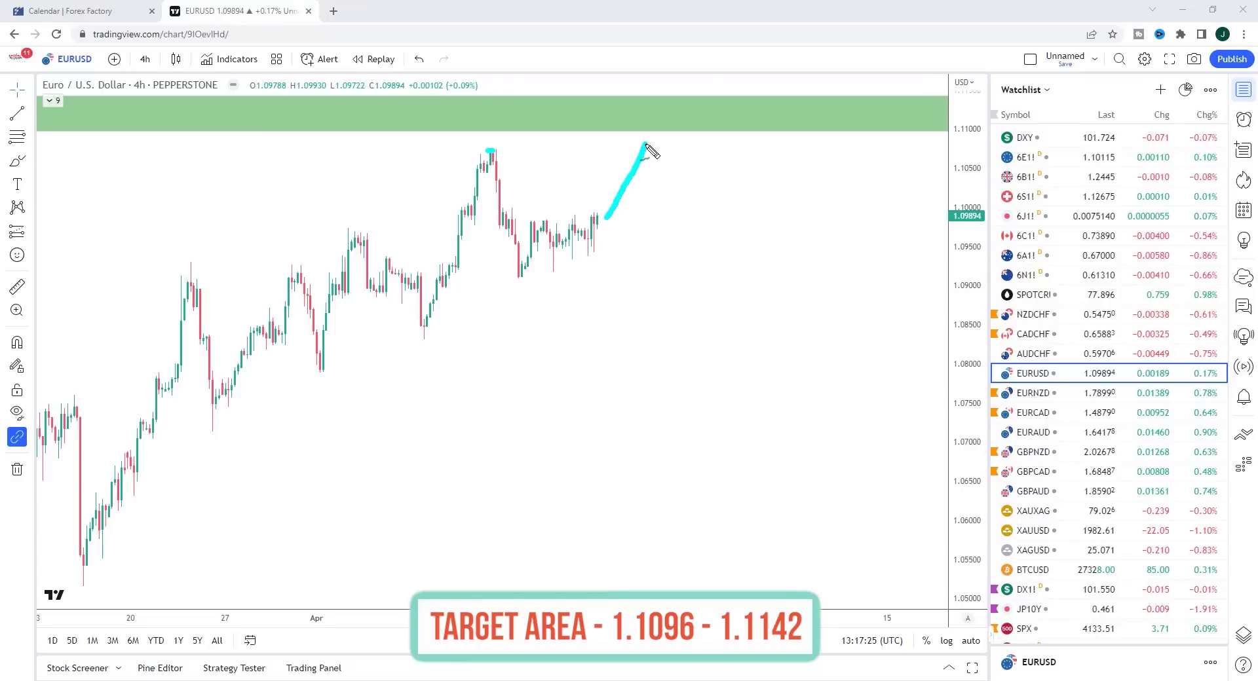
{"action": "mouse_move", "coordinate": [629, 144]}
{"action": "left_mouse_down"}
{"action": "mouse_move", "coordinate": [646, 136]}
{"action": "mouse_move", "coordinate": [661, 150]}
{"action": "left_mouse_up"}
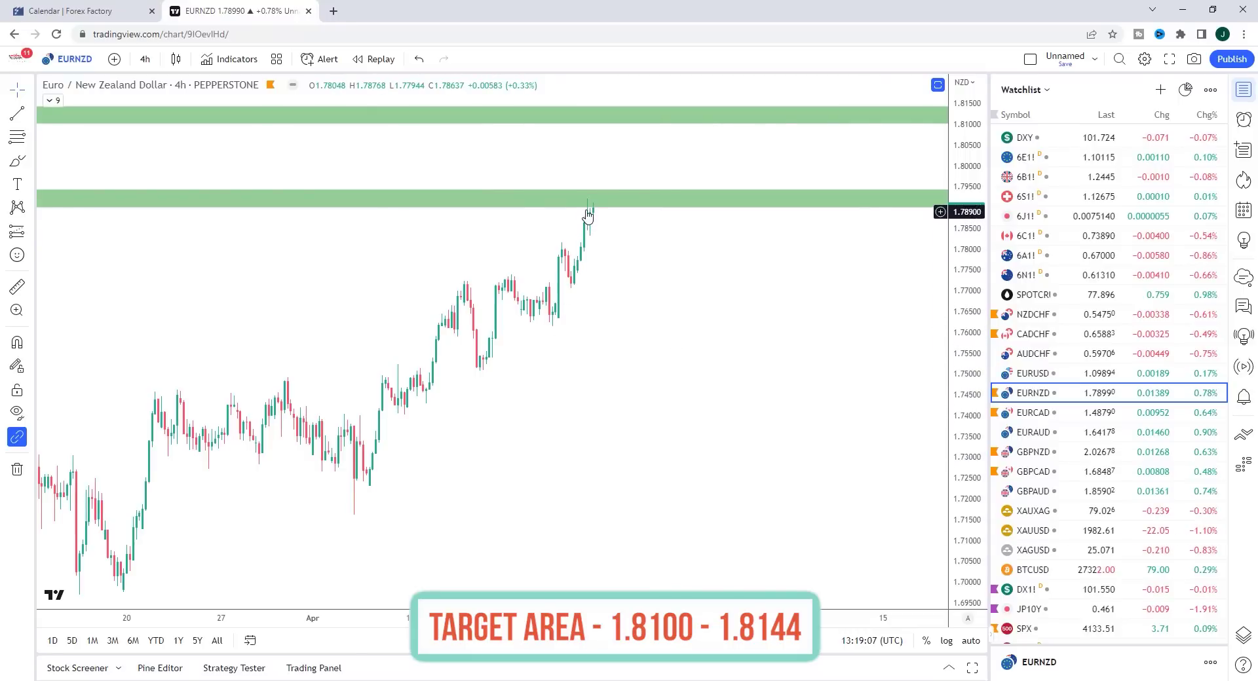
Delete the lower green zone on the EURNZD chart and sketch a pullback to about 1.7730 and a rally toward the upper zone
{"action": "left_click", "coordinate": [680, 208]}
{"action": "key", "text": "Delete"}
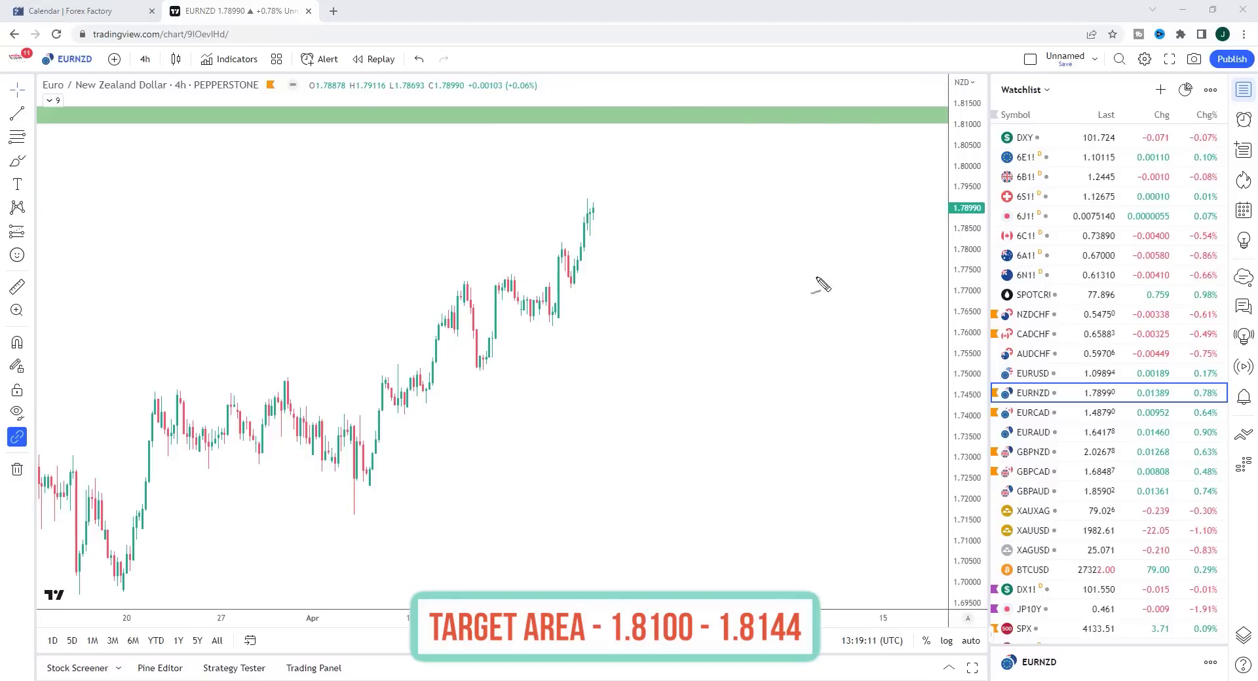
{"action": "mouse_move", "coordinate": [595, 216]}
{"action": "left_mouse_down"}
{"action": "mouse_move", "coordinate": [606, 240]}
{"action": "mouse_move", "coordinate": [676, 286]}
{"action": "left_mouse_up"}
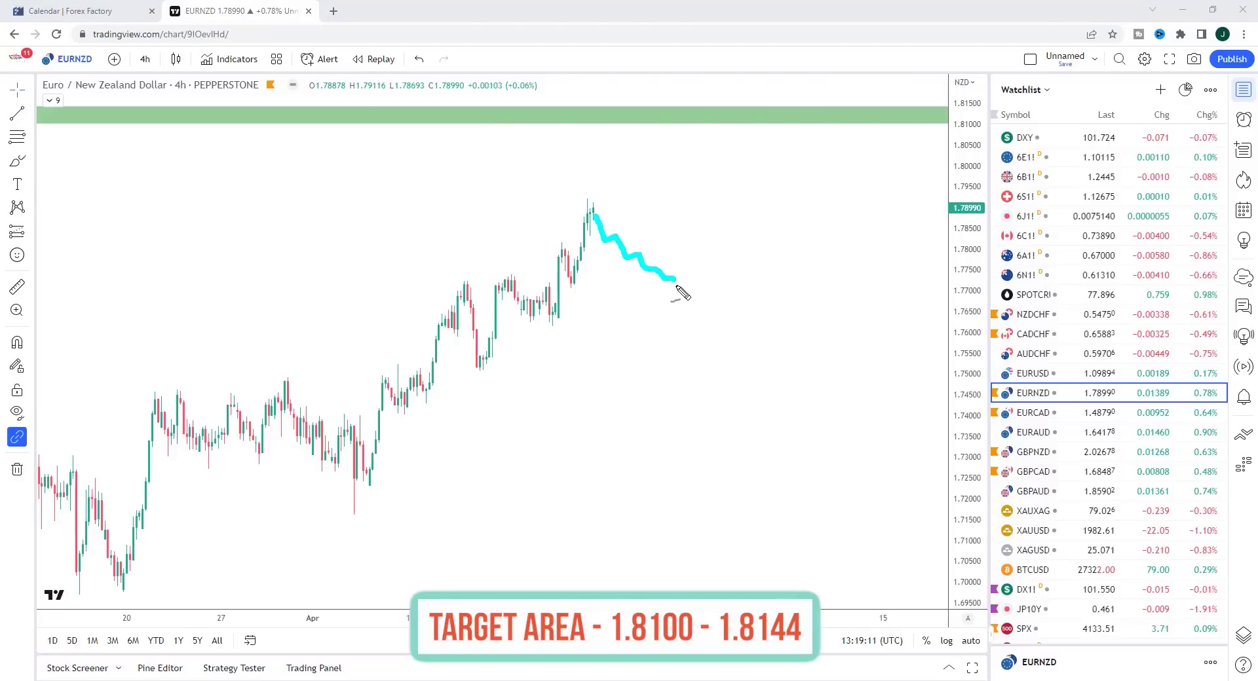
{"action": "mouse_move", "coordinate": [613, 214]}
{"action": "left_mouse_down"}
{"action": "mouse_move", "coordinate": [682, 281]}
{"action": "mouse_move", "coordinate": [713, 260]}
{"action": "mouse_move", "coordinate": [734, 139]}
{"action": "mouse_move", "coordinate": [746, 147]}
{"action": "left_mouse_up"}
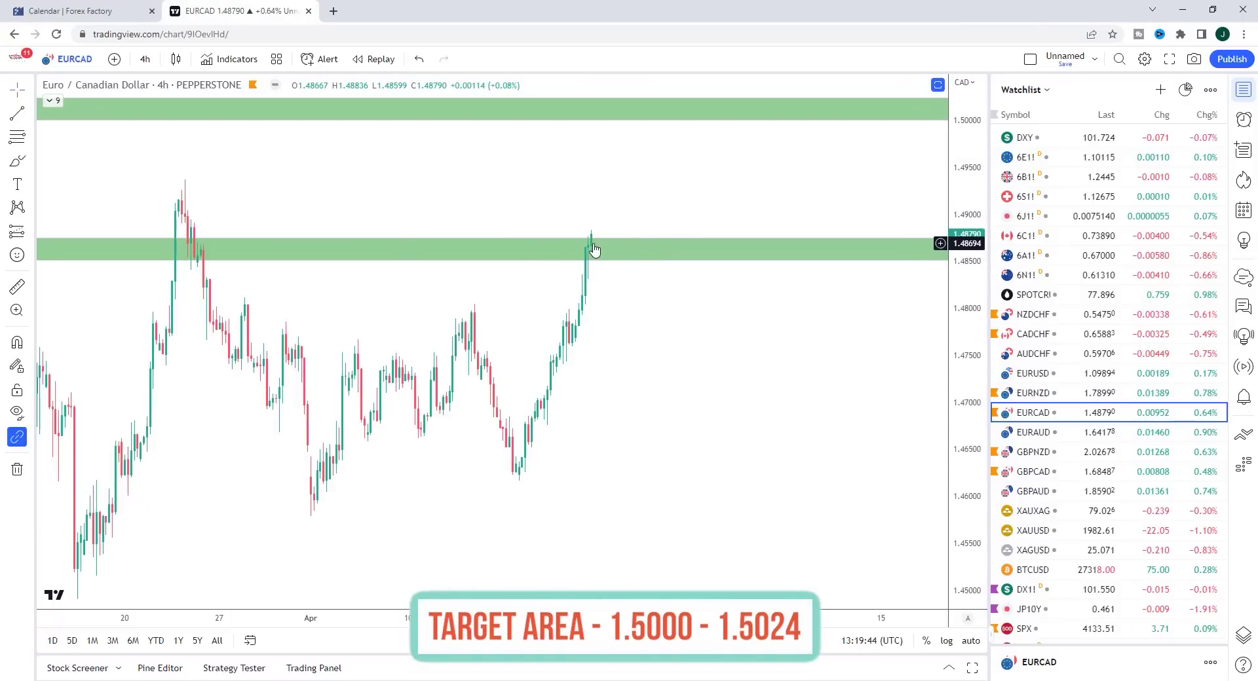
Delete the lower EURCAD green zone, mark the previous high at about 1.4800, and sketch a pullback to it and a rally toward the upper zone
{"action": "left_click", "coordinate": [642, 244]}
{"action": "key", "text": "Delete"}
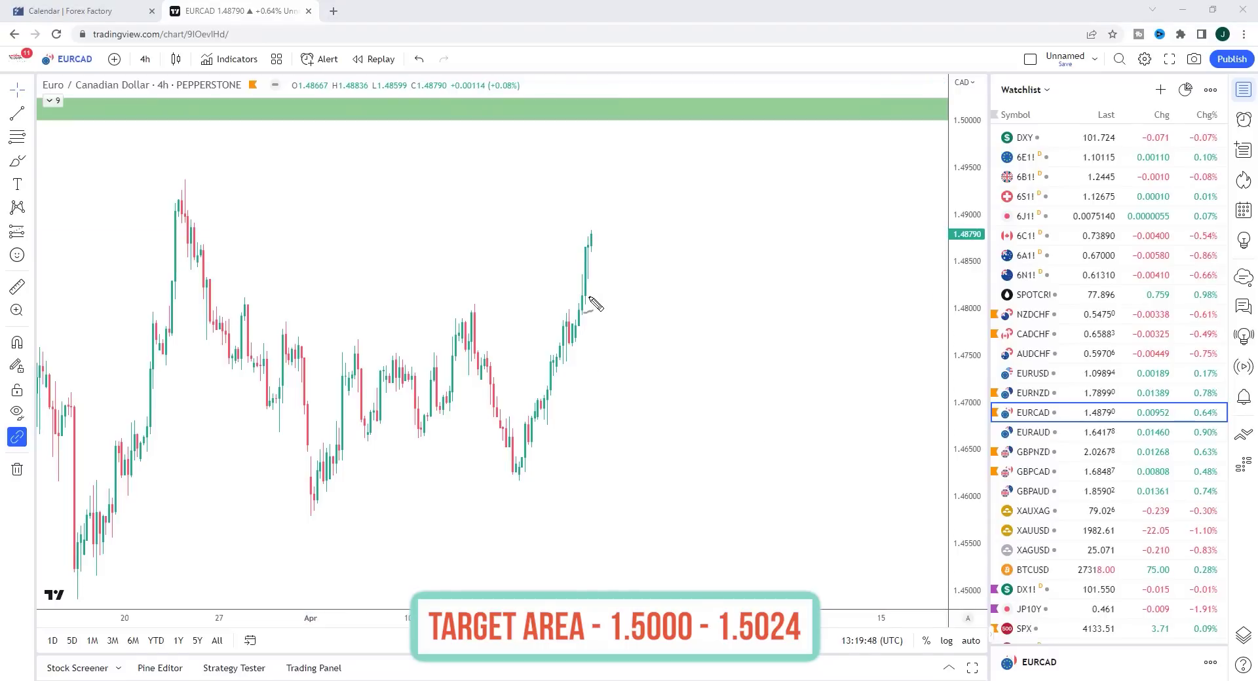
{"action": "left_click_drag", "start_coordinate": [601, 243], "coordinate": [659, 306]}
{"action": "left_click_drag", "start_coordinate": [454, 303], "coordinate": [716, 303]}
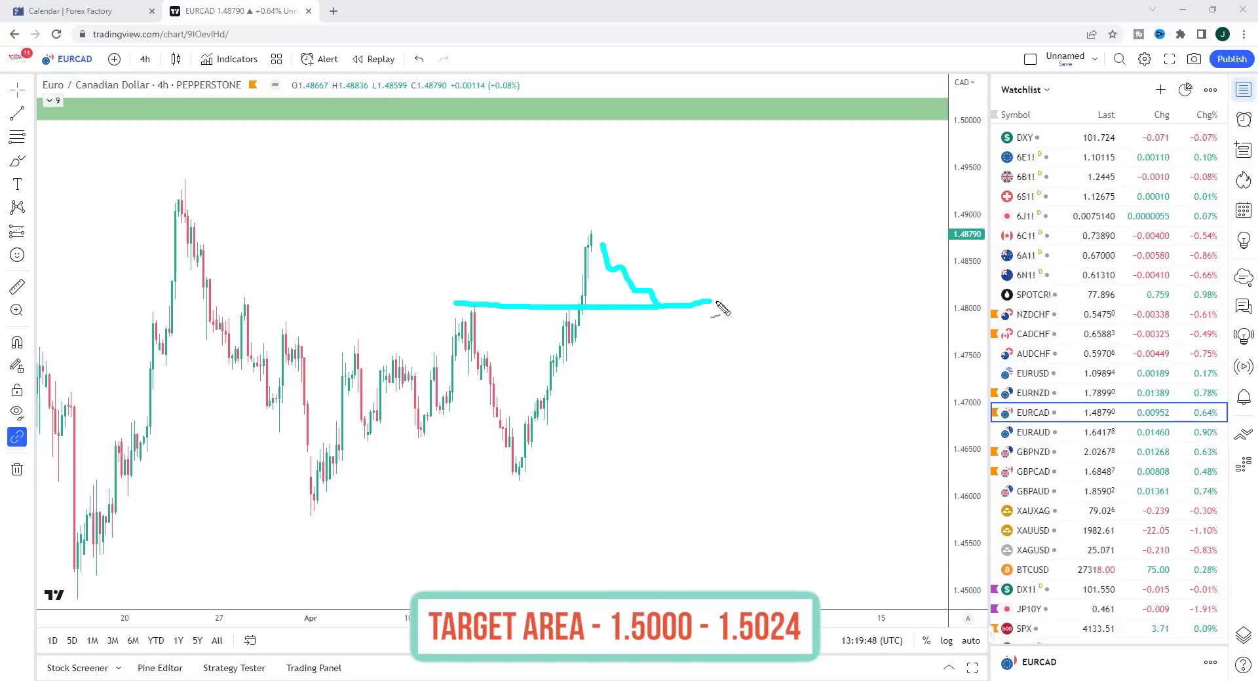
{"action": "mouse_move", "coordinate": [608, 236]}
{"action": "left_mouse_down"}
{"action": "mouse_move", "coordinate": [665, 302]}
{"action": "mouse_move", "coordinate": [692, 272]}
{"action": "mouse_move", "coordinate": [721, 135]}
{"action": "left_mouse_up"}
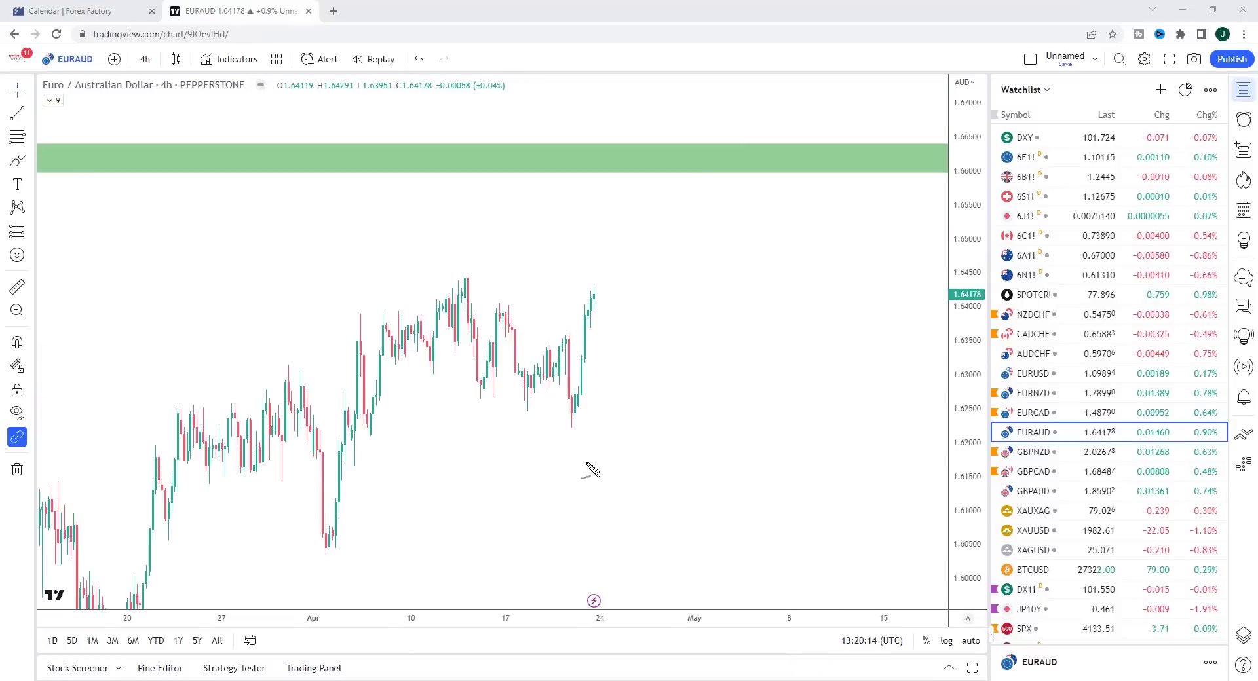
Draw a descending trendline across the recent EURAUD highs and sketch a pullback toward it and a rally to the green zone
{"action": "left_click_drag", "start_coordinate": [466, 268], "coordinate": [626, 377]}
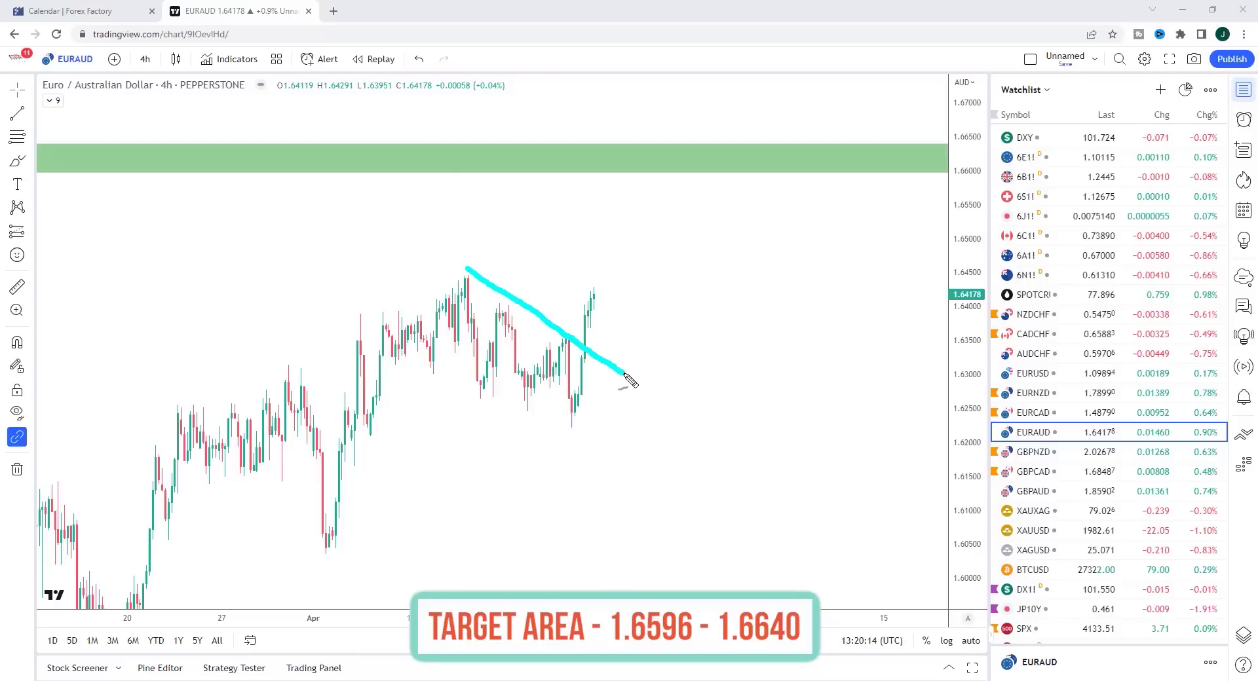
{"action": "left_click_drag", "start_coordinate": [600, 296], "coordinate": [648, 353]}
{"action": "mouse_move", "coordinate": [603, 289]}
{"action": "left_mouse_down"}
{"action": "mouse_move", "coordinate": [668, 345]}
{"action": "mouse_move", "coordinate": [652, 350]}
{"action": "mouse_move", "coordinate": [681, 174]}
{"action": "left_mouse_up"}
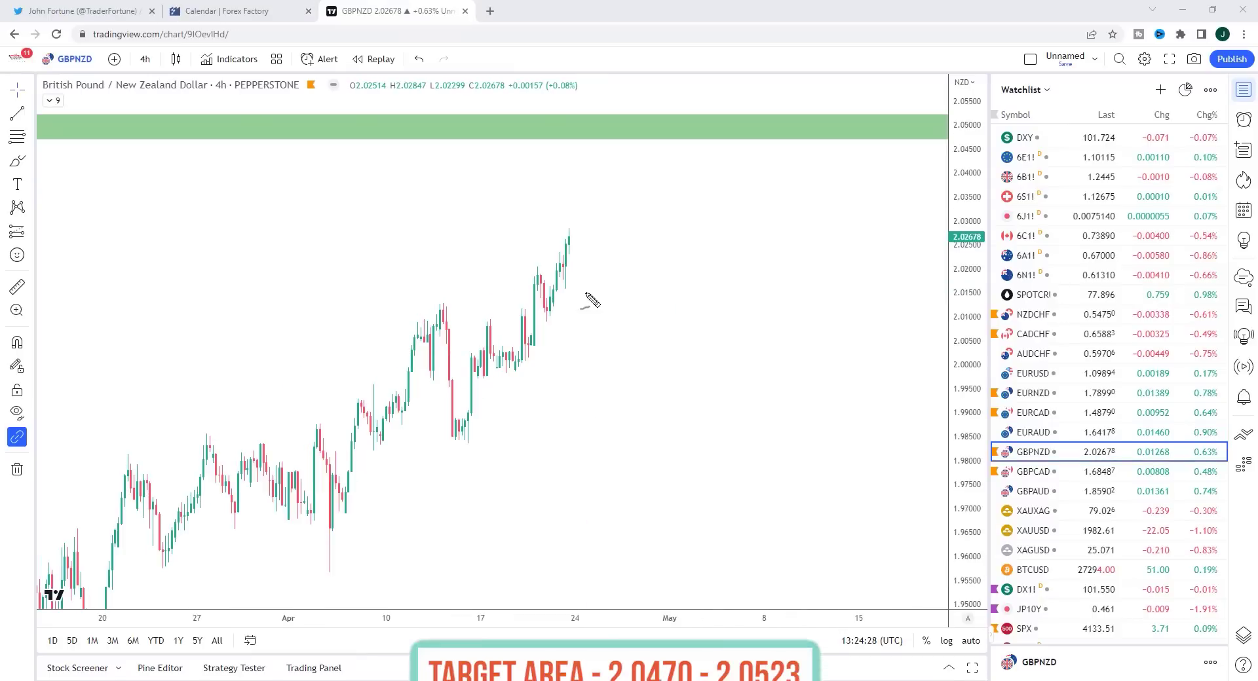
Sketch a pullback from the latest GBPNZD candle and a rally path toward the green zone
{"action": "left_click_drag", "start_coordinate": [570, 241], "coordinate": [647, 310]}
{"action": "mouse_move", "coordinate": [575, 230]}
{"action": "left_mouse_down"}
{"action": "mouse_move", "coordinate": [675, 300]}
{"action": "mouse_move", "coordinate": [652, 306]}
{"action": "mouse_move", "coordinate": [661, 288]}
{"action": "mouse_move", "coordinate": [682, 289]}
{"action": "mouse_move", "coordinate": [721, 147]}
{"action": "mouse_move", "coordinate": [701, 149]}
{"action": "mouse_move", "coordinate": [723, 141]}
{"action": "left_mouse_up"}
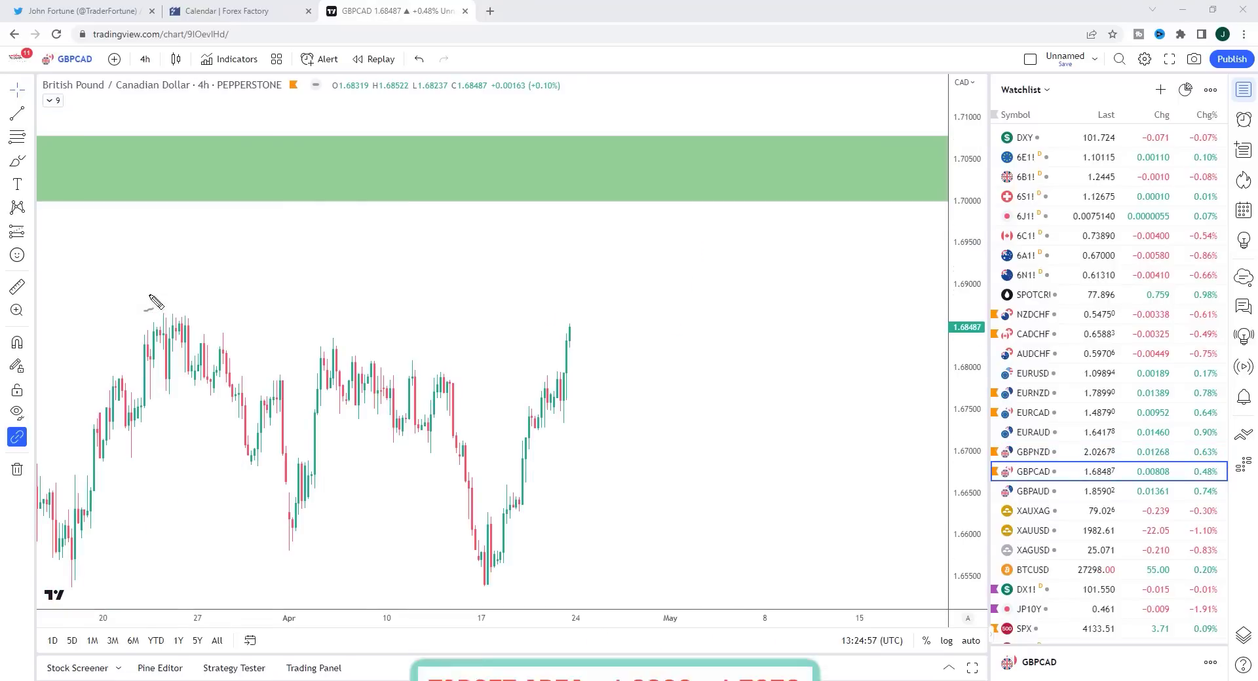
Draw a descending trendline over the GBPCAD highs, circle its last touch, and sketch a pullback and a rally toward the green zone
{"action": "mouse_move", "coordinate": [187, 308]}
{"action": "left_mouse_down"}
{"action": "mouse_move", "coordinate": [567, 407]}
{"action": "mouse_move", "coordinate": [765, 442]}
{"action": "left_mouse_up"}
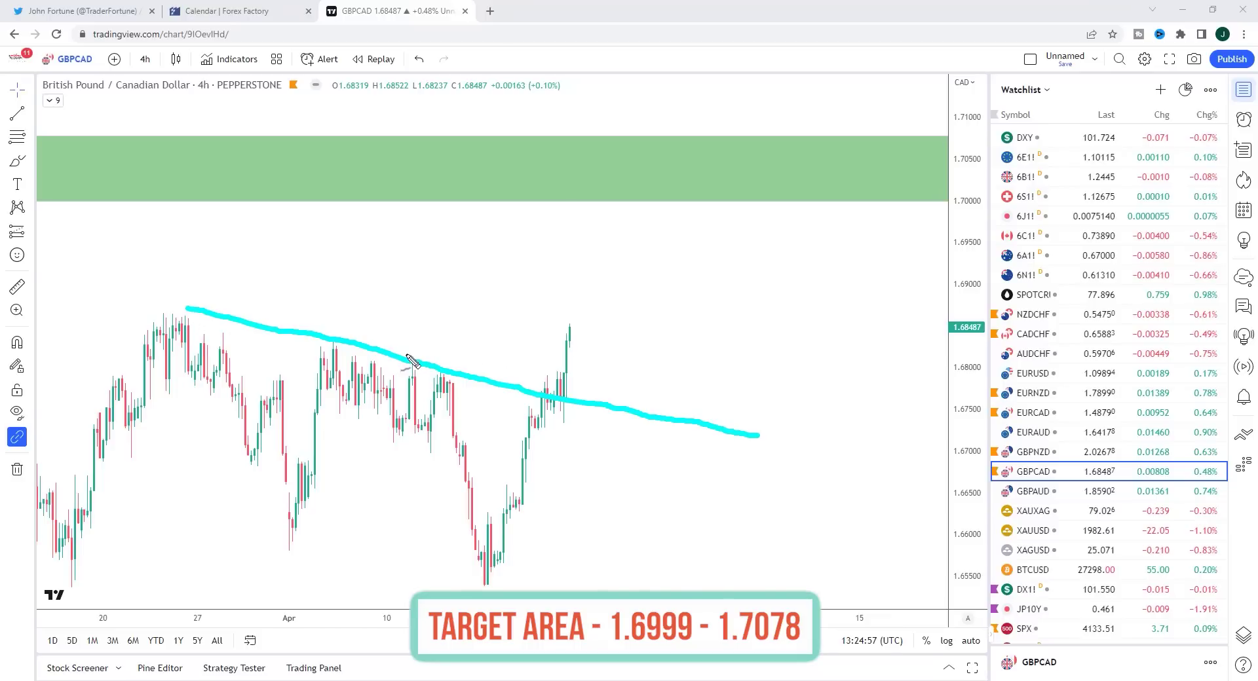
{"action": "mouse_move", "coordinate": [577, 337]}
{"action": "left_mouse_down"}
{"action": "mouse_move", "coordinate": [587, 364]}
{"action": "mouse_move", "coordinate": [621, 385]}
{"action": "left_mouse_up"}
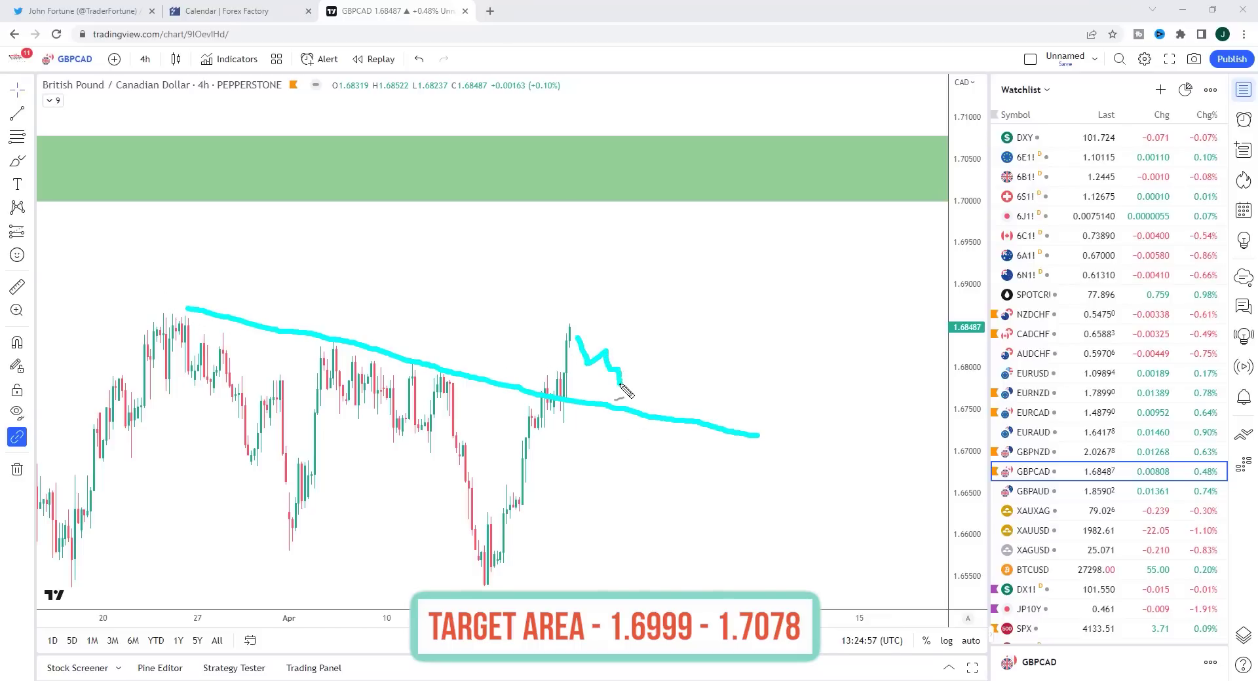
{"action": "left_click_drag", "start_coordinate": [448, 369], "coordinate": [422, 343]}
{"action": "left_click_drag", "start_coordinate": [622, 382], "coordinate": [656, 394]}
{"action": "mouse_move", "coordinate": [597, 340]}
{"action": "left_mouse_down"}
{"action": "mouse_move", "coordinate": [670, 388]}
{"action": "mouse_move", "coordinate": [682, 379]}
{"action": "mouse_move", "coordinate": [721, 216]}
{"action": "left_mouse_up"}
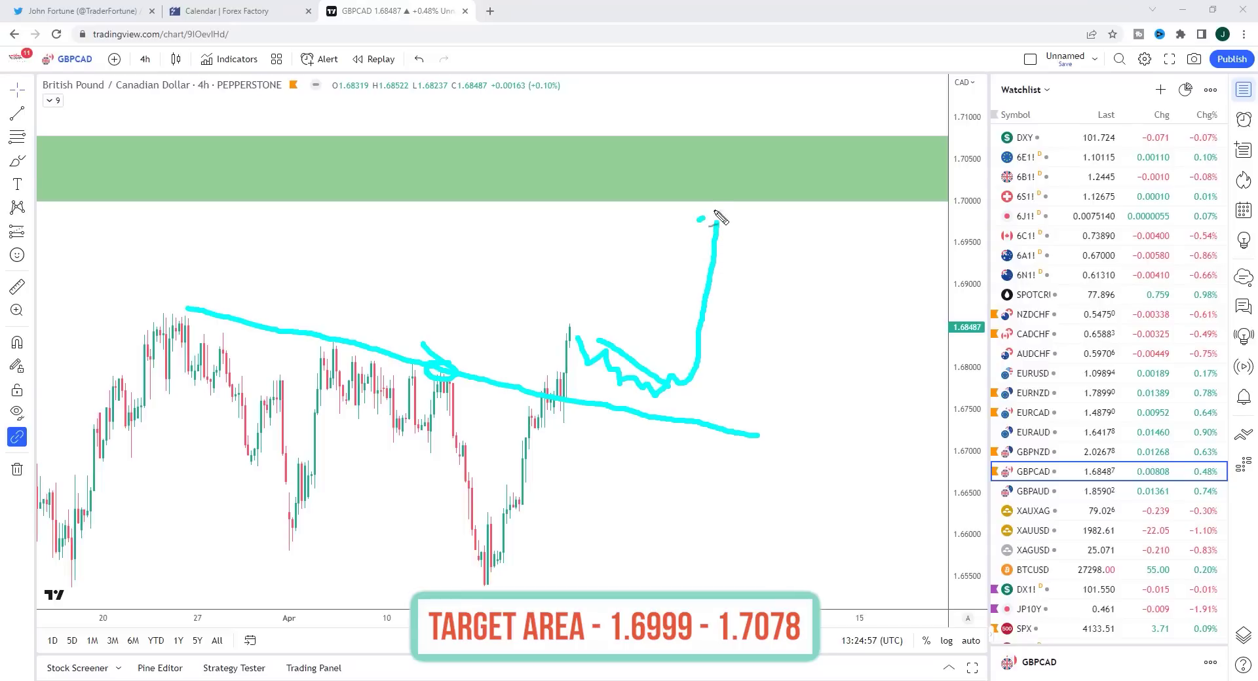
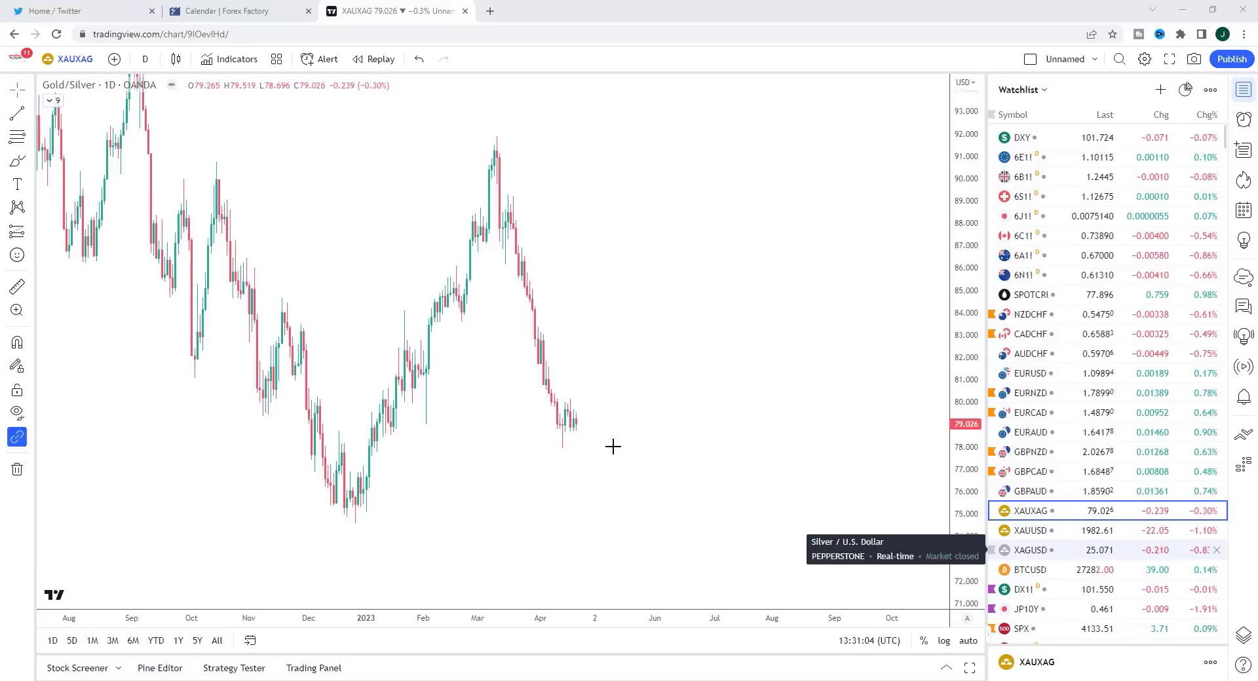
Switch to the XAUUSD chart and mark the wave start low and waves 1, 2 and 3 at the swing points
{"action": "key", "text": "Down"}
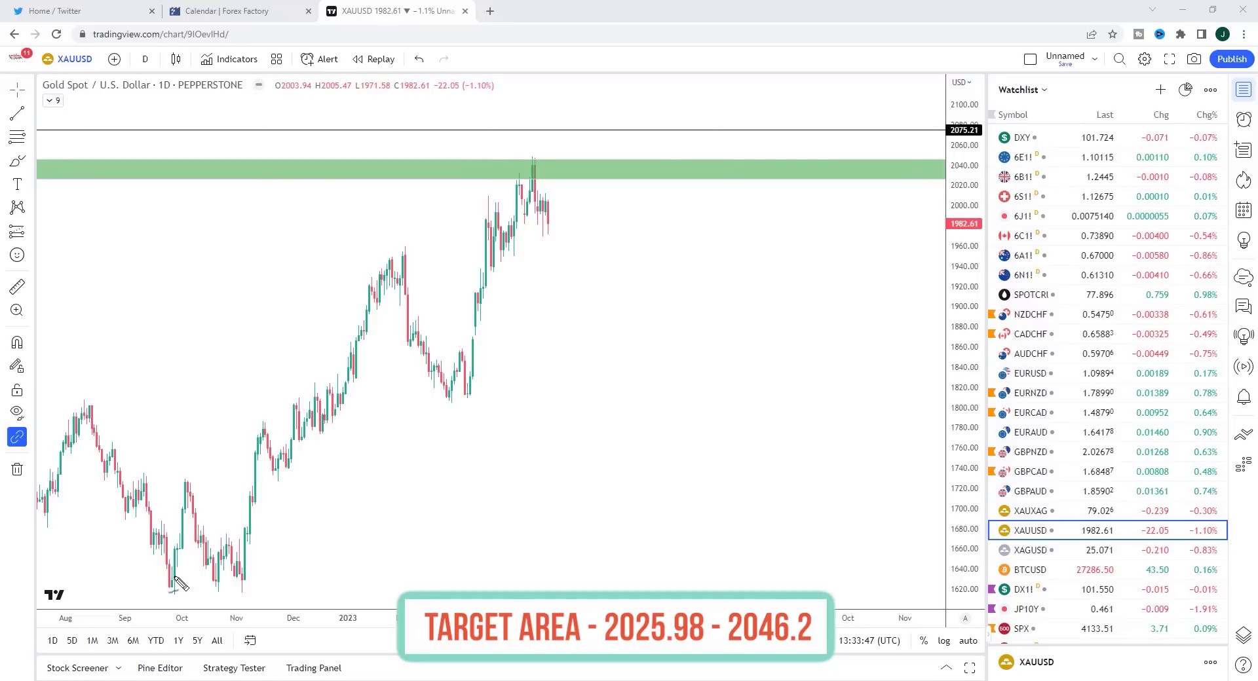
{"action": "left_click_drag", "start_coordinate": [165, 600], "coordinate": [176, 600]}
{"action": "left_click_drag", "start_coordinate": [182, 433], "coordinate": [184, 442]}
{"action": "left_click_drag", "start_coordinate": [269, 580], "coordinate": [273, 594]}
{"action": "mouse_move", "coordinate": [388, 195]}
{"action": "left_mouse_down"}
{"action": "mouse_move", "coordinate": [401, 201]}
{"action": "mouse_move", "coordinate": [391, 213]}
{"action": "left_mouse_up"}
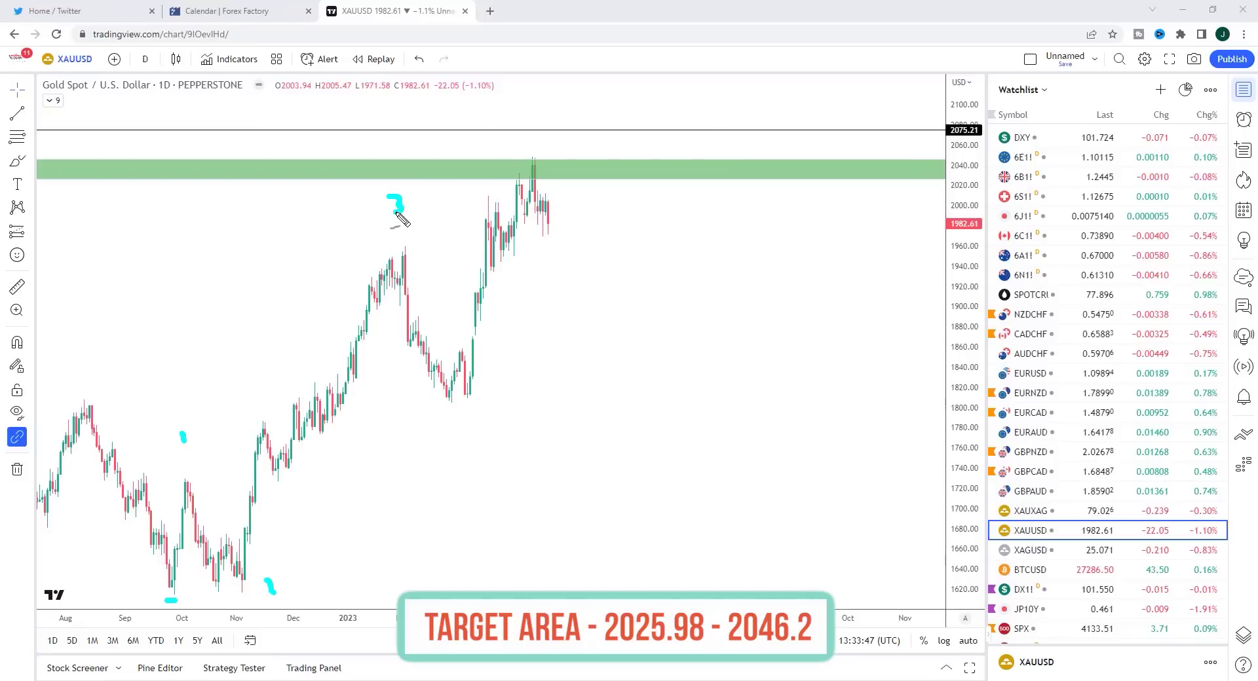
Label the wave 4 low on the gold chart and mark the smaller subwaves of the rally that follows it
{"action": "left_click_drag", "start_coordinate": [452, 414], "coordinate": [463, 433]}
{"action": "left_click_drag", "start_coordinate": [457, 327], "coordinate": [458, 338]}
{"action": "left_click_drag", "start_coordinate": [466, 401], "coordinate": [473, 400]}
{"action": "left_click_drag", "start_coordinate": [484, 181], "coordinate": [484, 187]}
{"action": "left_click_drag", "start_coordinate": [482, 397], "coordinate": [491, 399]}
{"action": "left_click_drag", "start_coordinate": [483, 185], "coordinate": [494, 182]}
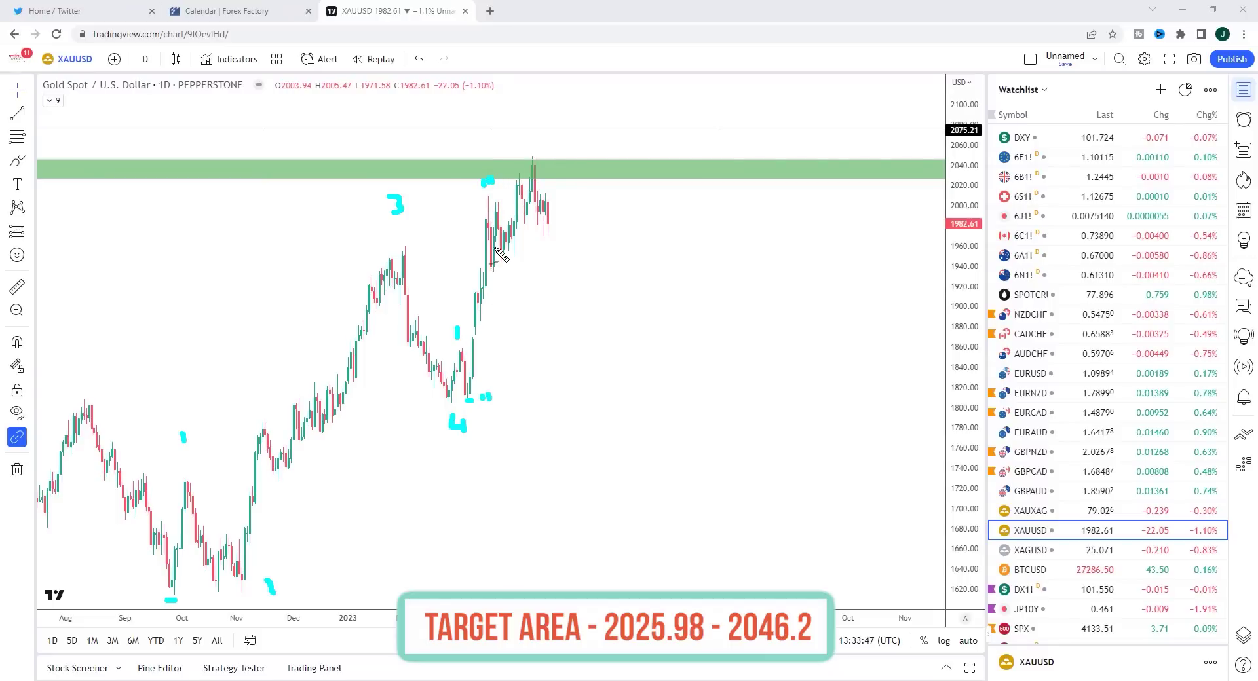
{"action": "left_click_drag", "start_coordinate": [504, 275], "coordinate": [524, 277]}
{"action": "left_click_drag", "start_coordinate": [481, 209], "coordinate": [506, 209]}
Trace gold's final advance and a retest of the green zone, project a decline to about 1920, and underline the recent low
{"action": "left_click_drag", "start_coordinate": [493, 268], "coordinate": [521, 235]}
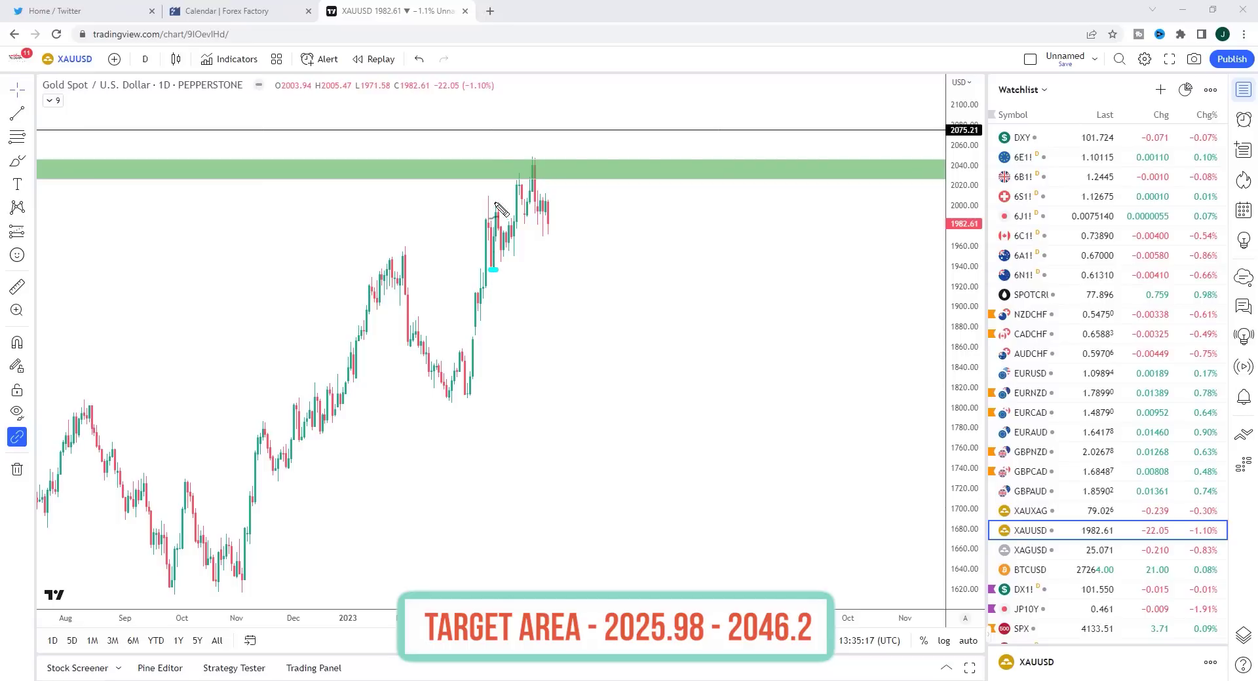
{"action": "mouse_move", "coordinate": [502, 229]}
{"action": "left_mouse_down"}
{"action": "mouse_move", "coordinate": [509, 247]}
{"action": "mouse_move", "coordinate": [533, 162]}
{"action": "mouse_move", "coordinate": [548, 233]}
{"action": "mouse_move", "coordinate": [563, 178]}
{"action": "mouse_move", "coordinate": [547, 177]}
{"action": "mouse_move", "coordinate": [583, 177]}
{"action": "left_mouse_up"}
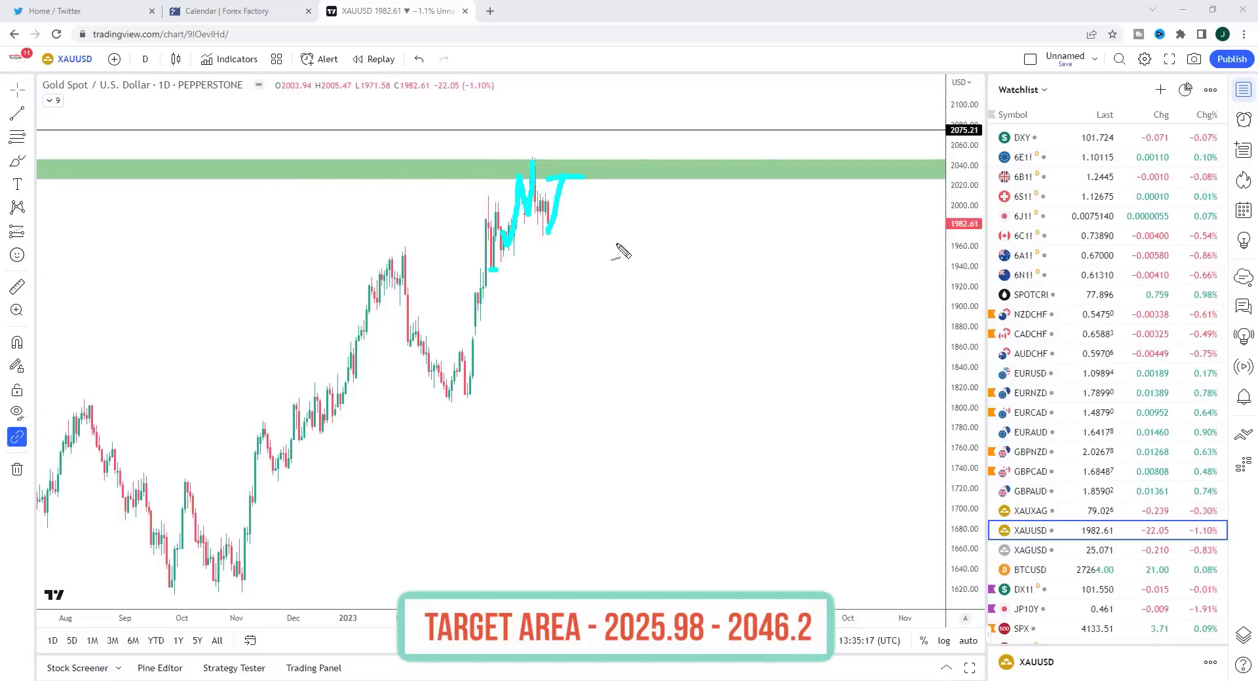
{"action": "left_click_drag", "start_coordinate": [563, 189], "coordinate": [629, 285]}
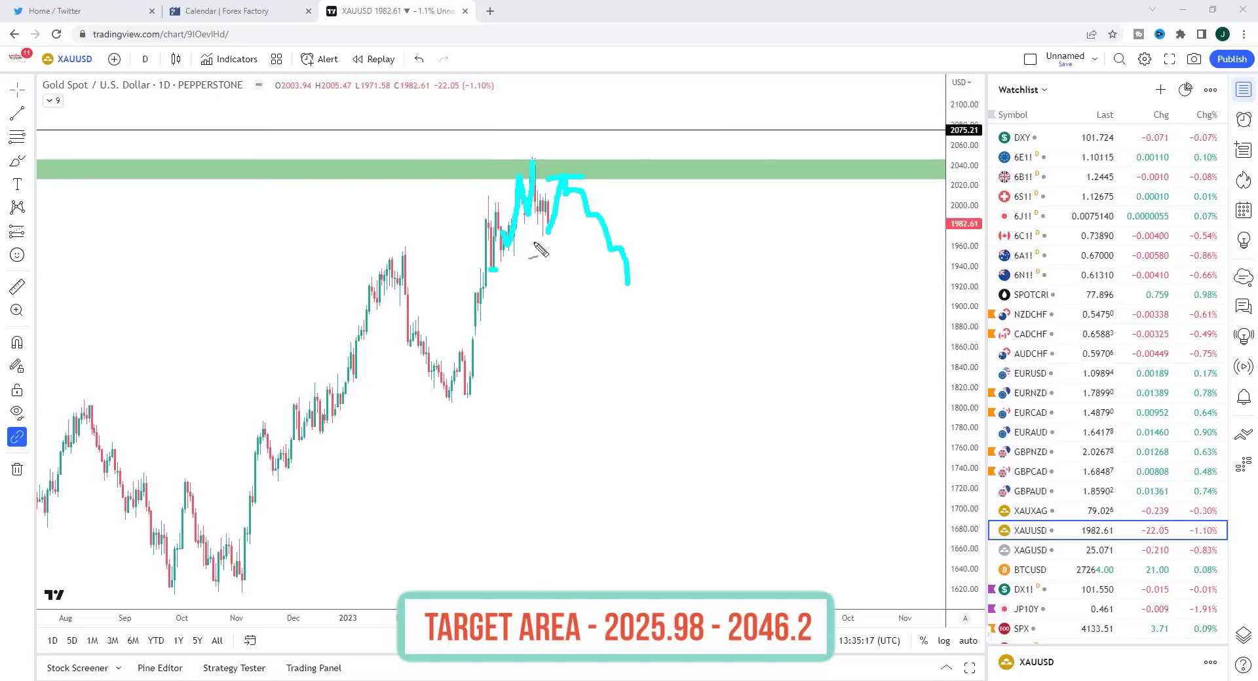
{"action": "left_click_drag", "start_coordinate": [530, 237], "coordinate": [587, 240]}
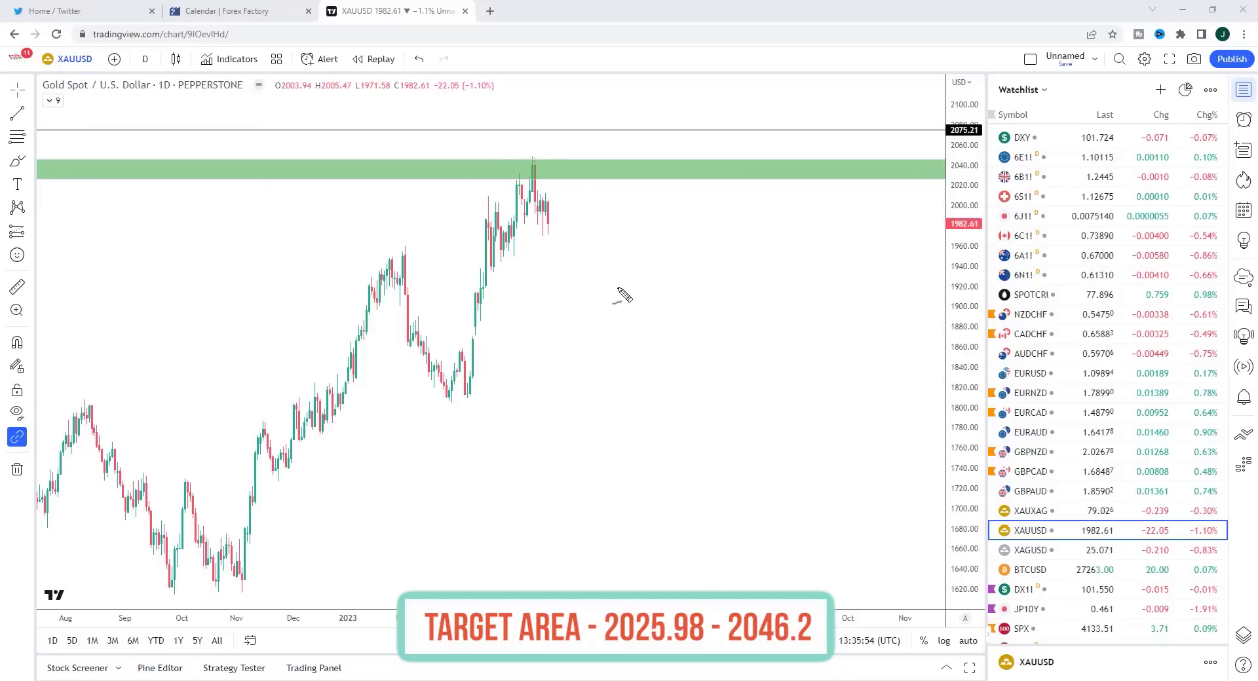
Sketch a push from the latest candle up to the green zone with its level marked, on the gold chart and on XAGUSD
{"action": "left_click_drag", "start_coordinate": [554, 225], "coordinate": [569, 180]}
{"action": "left_click_drag", "start_coordinate": [606, 185], "coordinate": [544, 184]}
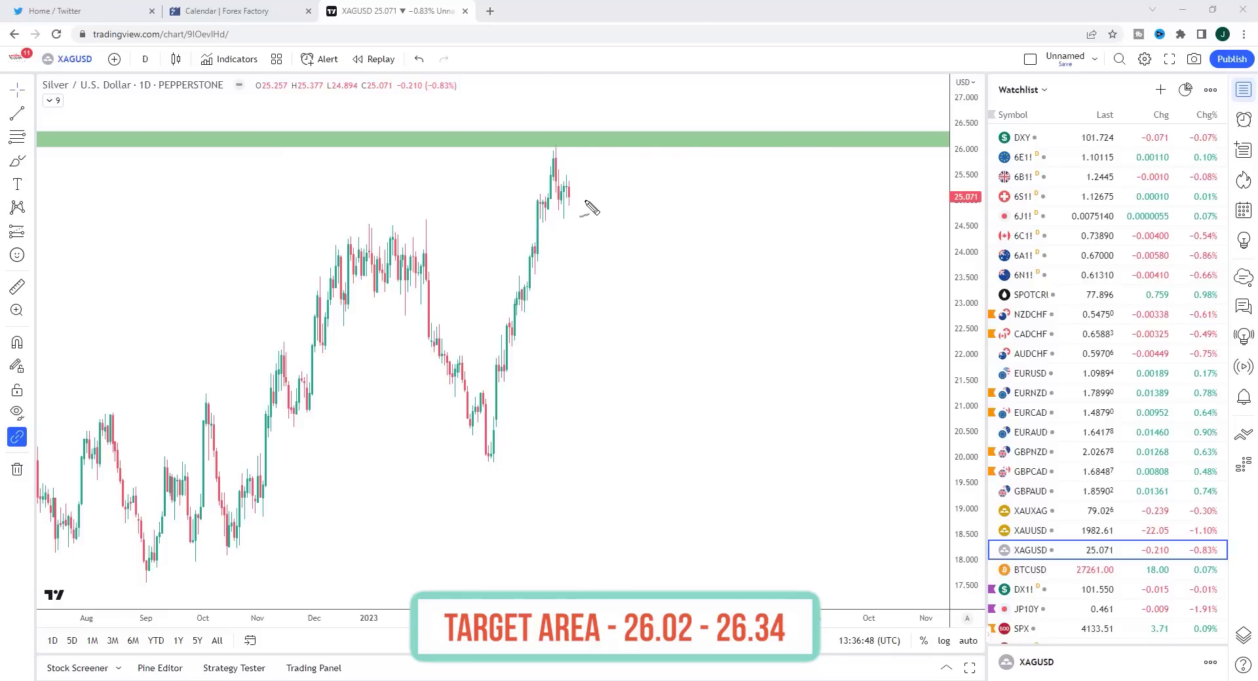
{"action": "left_click_drag", "start_coordinate": [588, 182], "coordinate": [593, 141]}
{"action": "left_click_drag", "start_coordinate": [541, 142], "coordinate": [560, 142]}
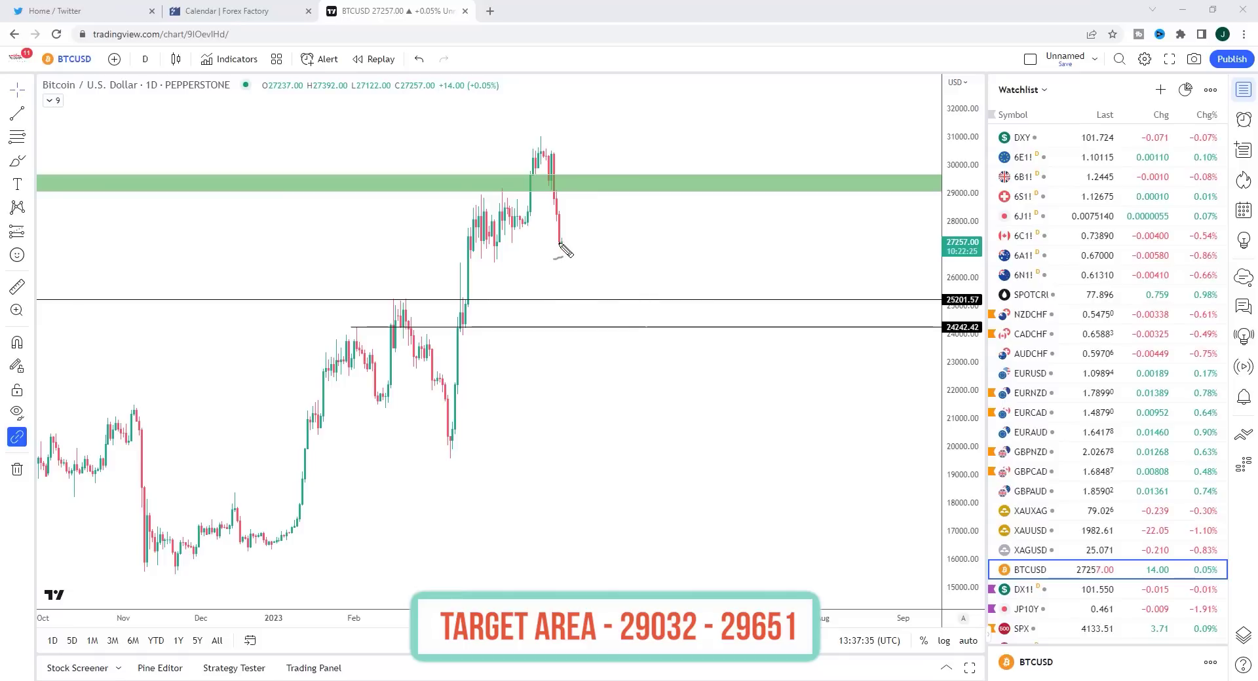
On the BTCUSD chart, sketch a rebound into the green zone, mark the two previous highs, and project declines to the 25201.57 line
{"action": "left_click_drag", "start_coordinate": [562, 244], "coordinate": [582, 189]}
{"action": "left_click_drag", "start_coordinate": [494, 187], "coordinate": [499, 188]}
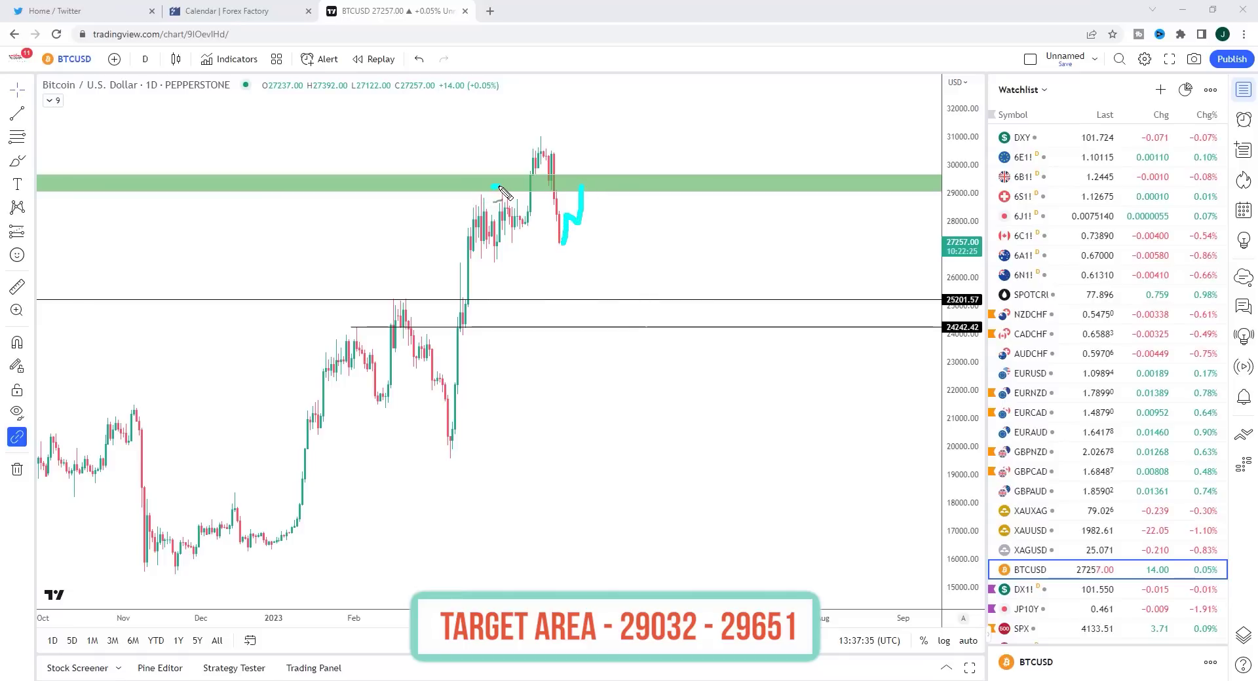
{"action": "left_click_drag", "start_coordinate": [526, 124], "coordinate": [546, 123]}
{"action": "mouse_move", "coordinate": [581, 187]}
{"action": "left_mouse_down"}
{"action": "mouse_move", "coordinate": [611, 204]}
{"action": "mouse_move", "coordinate": [641, 298]}
{"action": "left_mouse_up"}
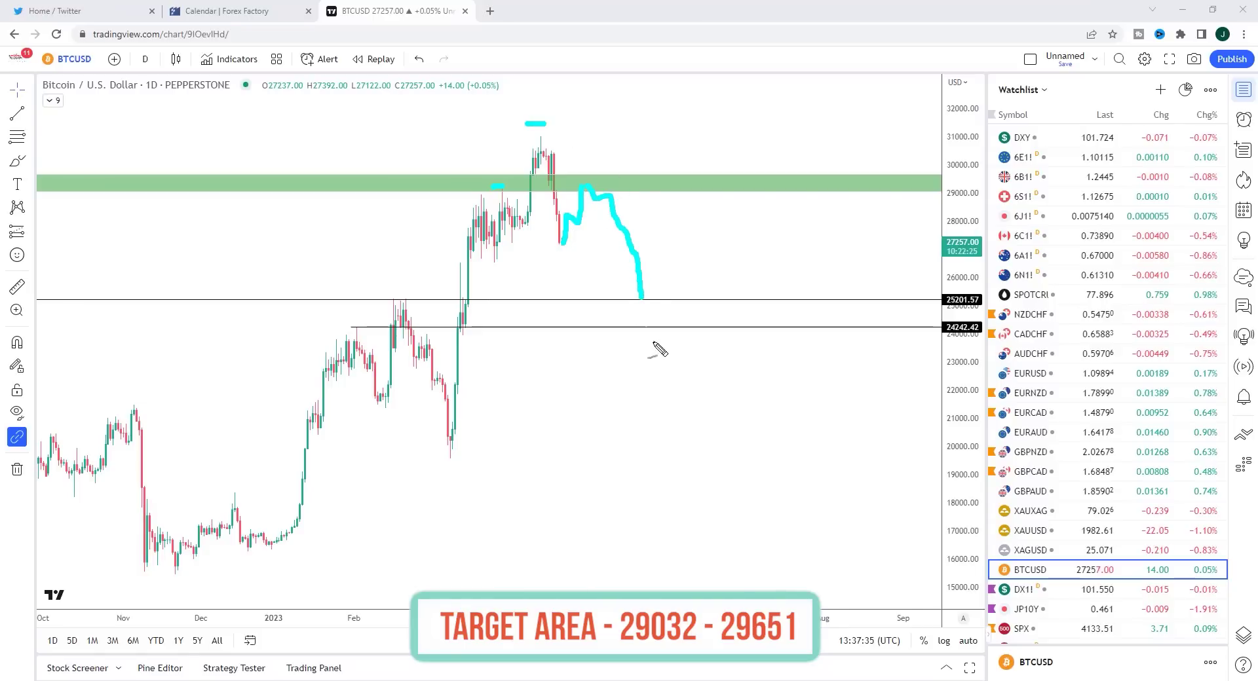
{"action": "mouse_move", "coordinate": [653, 91]}
{"action": "left_mouse_down"}
{"action": "mouse_move", "coordinate": [692, 185]}
{"action": "mouse_move", "coordinate": [703, 308]}
{"action": "mouse_move", "coordinate": [714, 298]}
{"action": "left_mouse_up"}
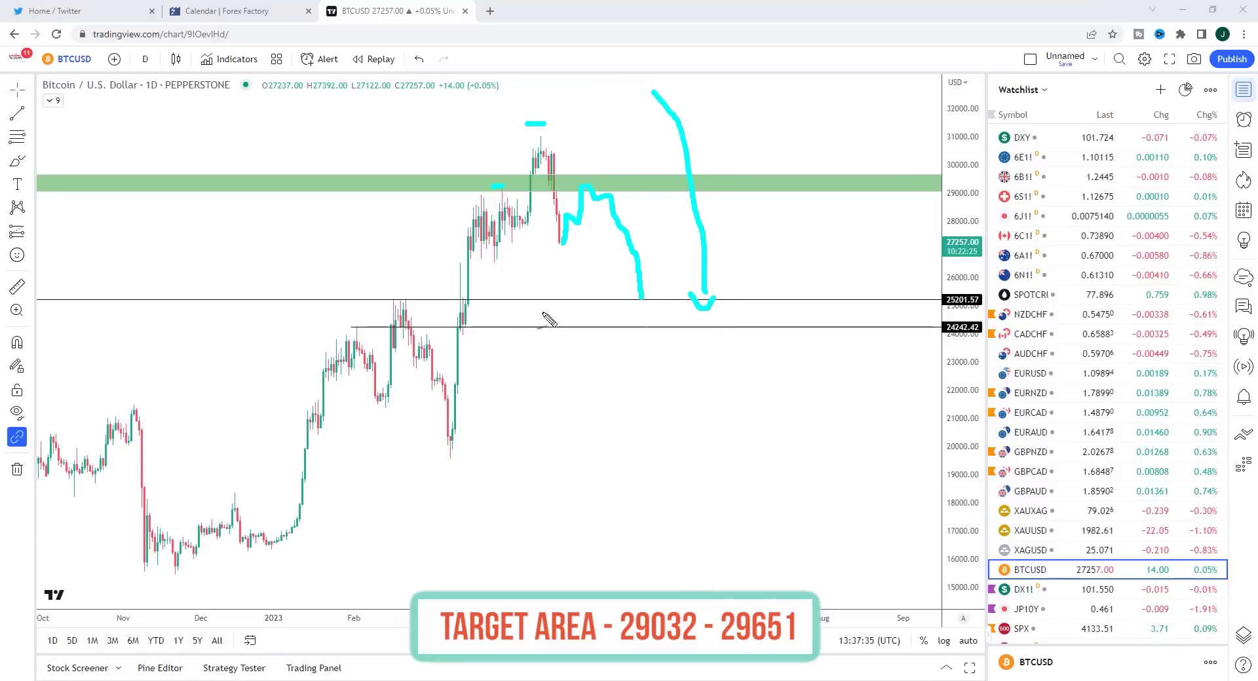